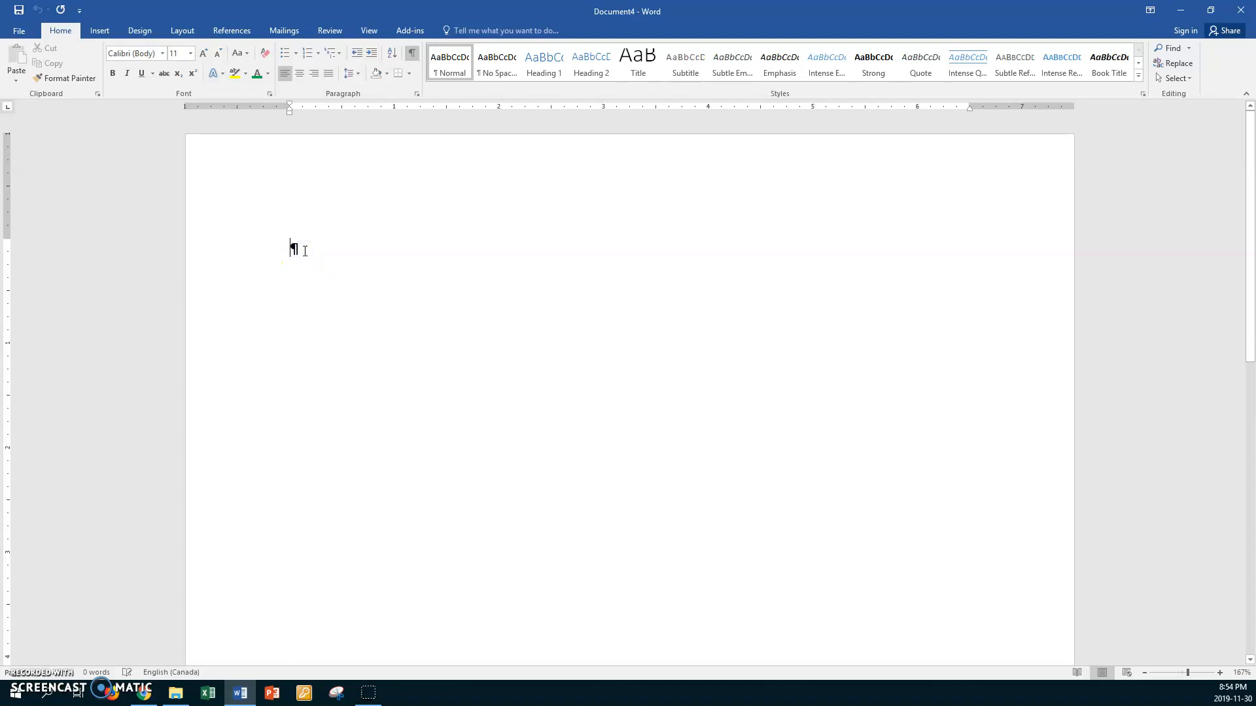
Enter the text "Canada" in the blank document and format it in standard Blue at font size 48.
{"action": "type", "text": "Canada"}
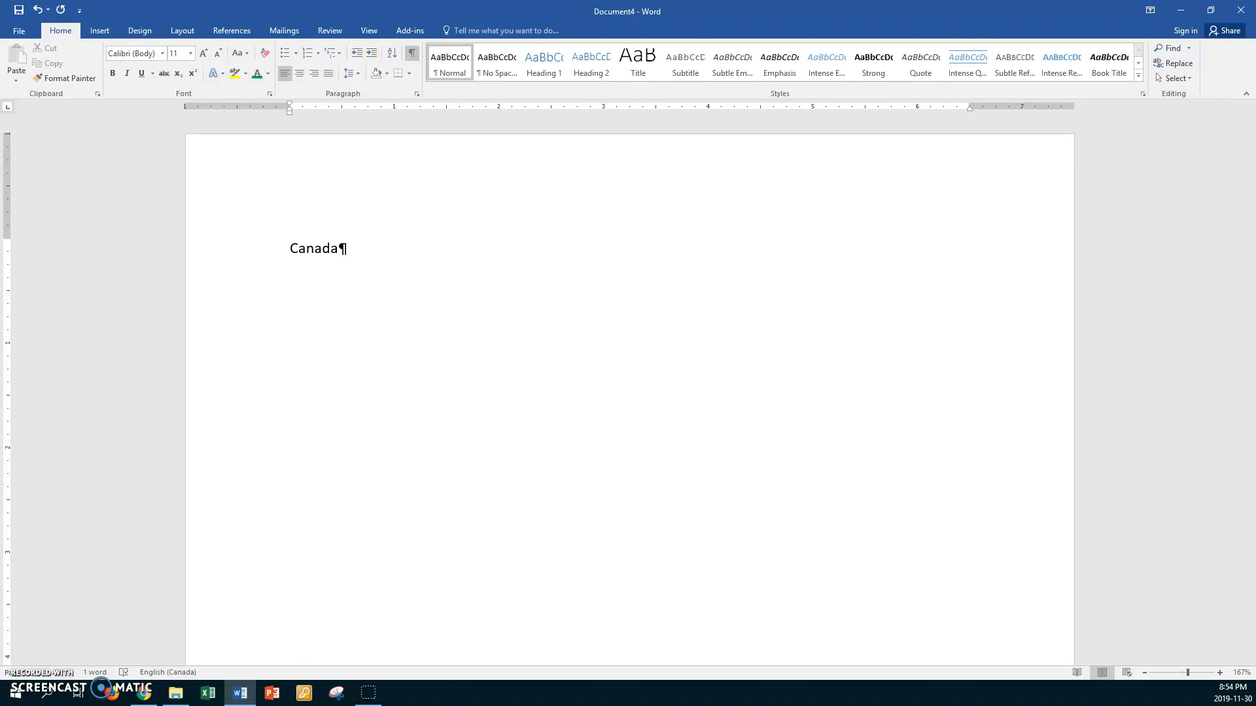
{"action": "triple_click", "coordinate": [305, 251]}
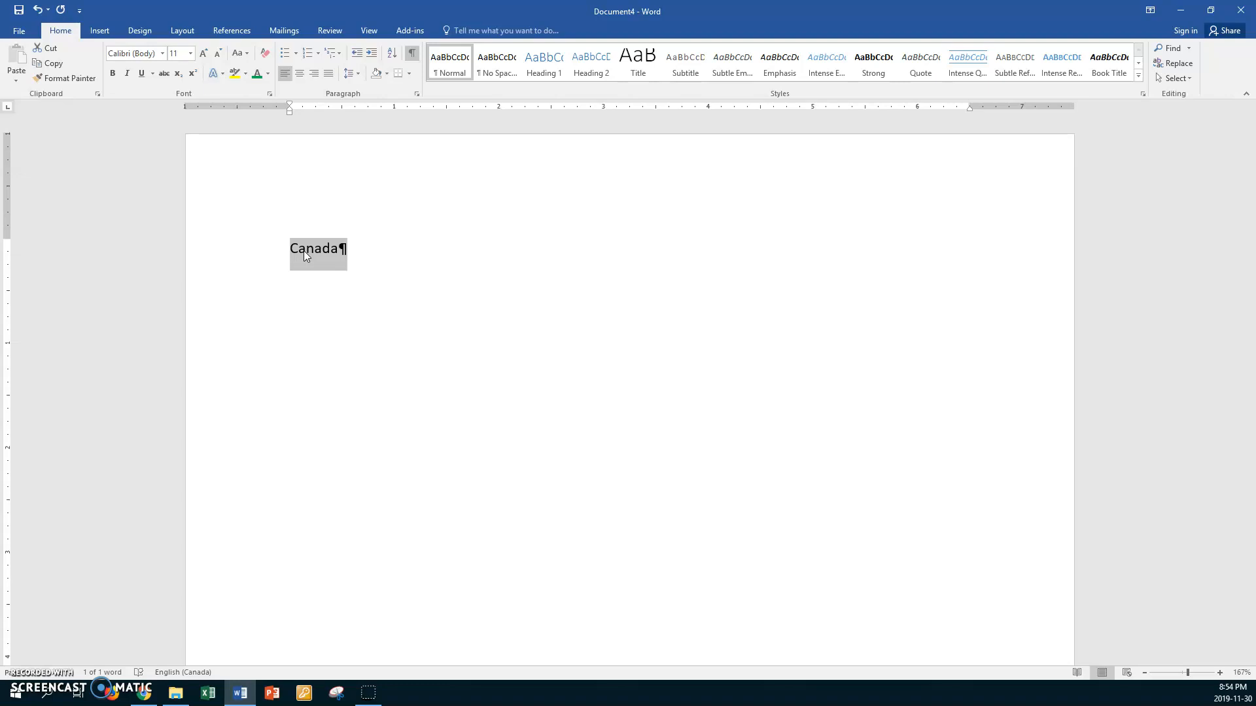
{"action": "left_click", "coordinate": [268, 73]}
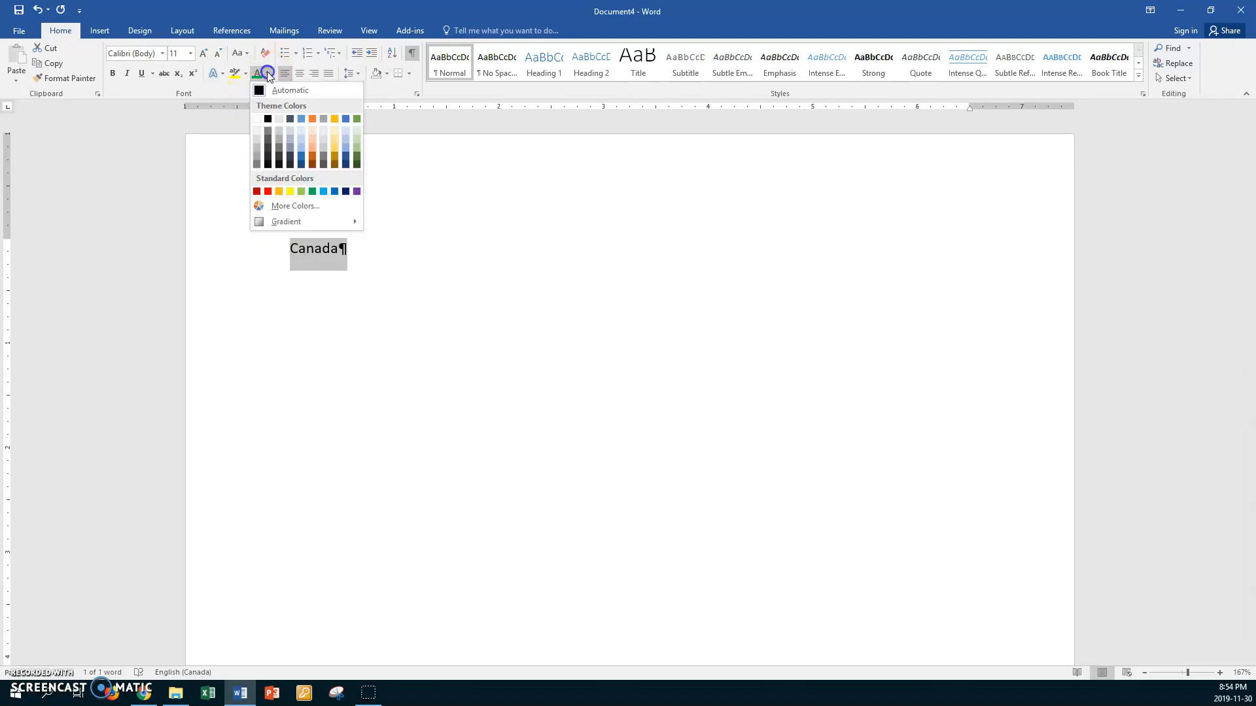
{"action": "left_click", "coordinate": [334, 191]}
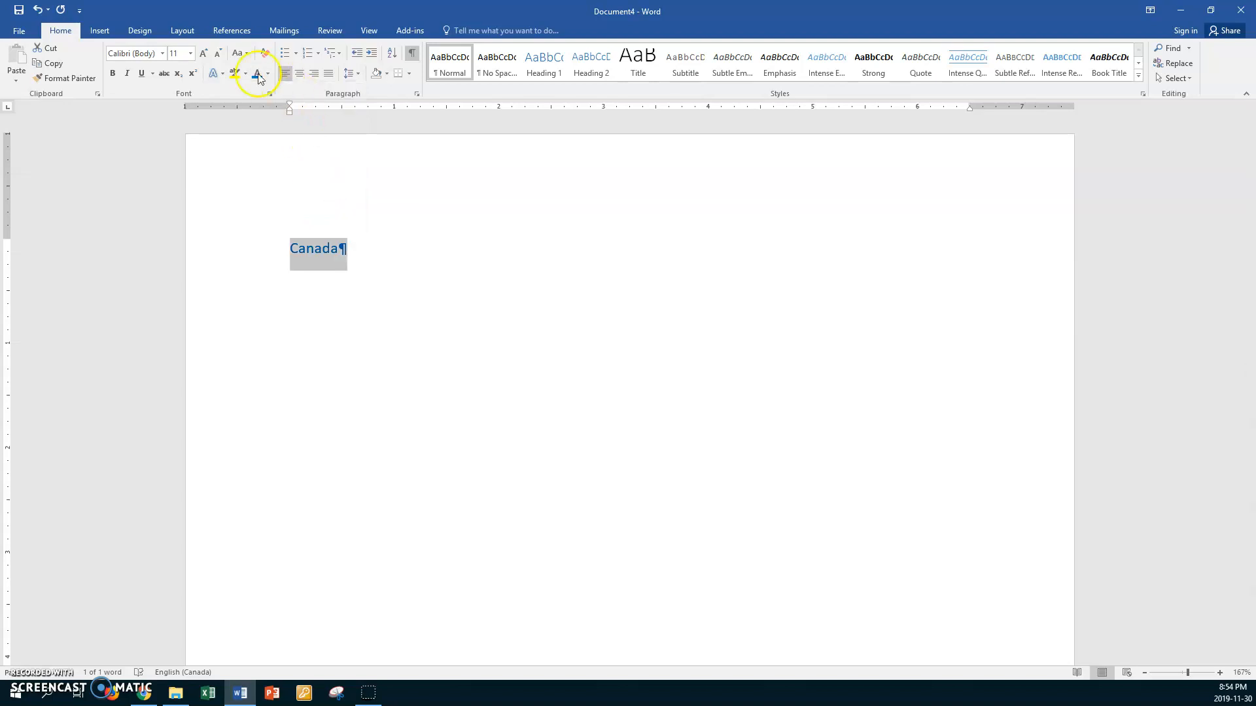
{"action": "left_click", "coordinate": [189, 53]}
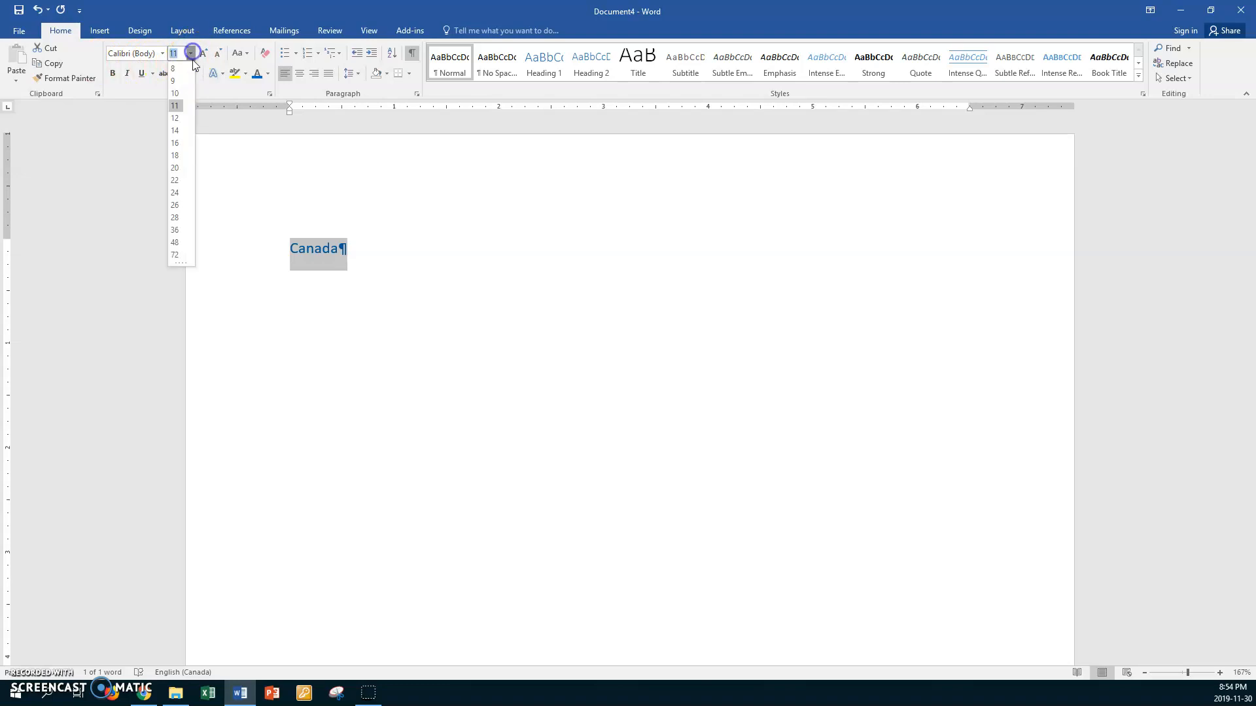
{"action": "left_click", "coordinate": [175, 242]}
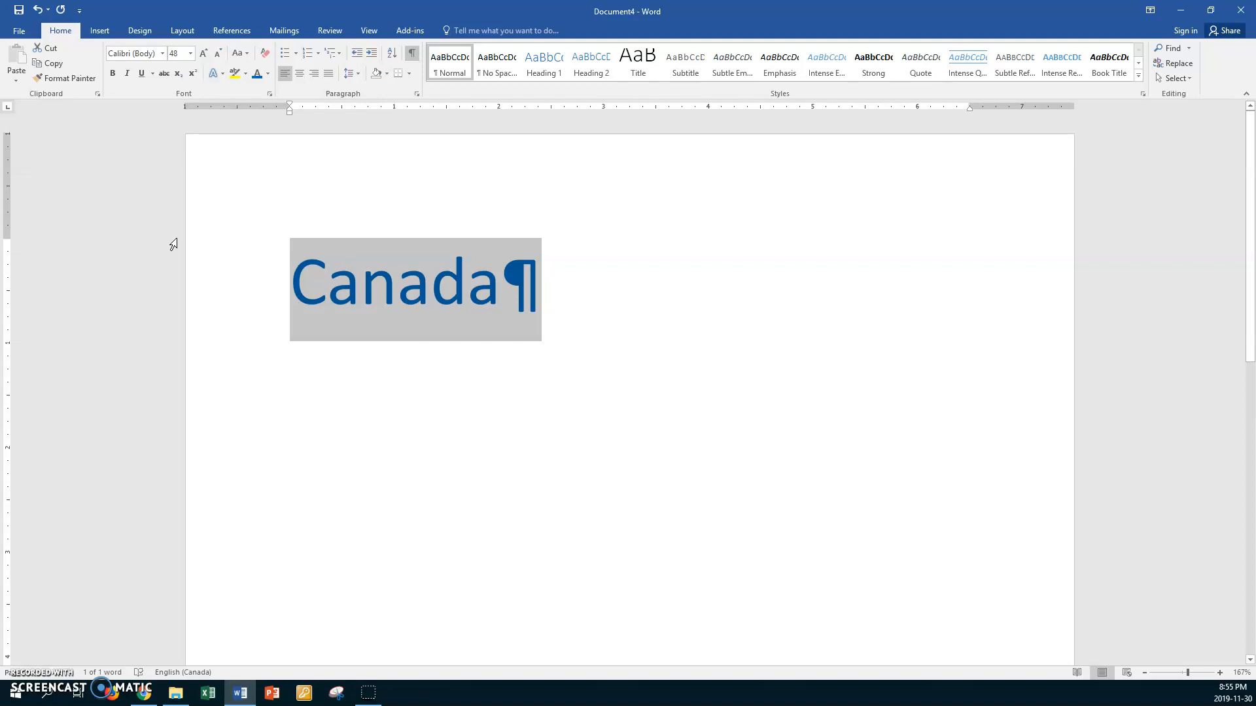
Start saving the document and choose the My Assignments folder inside Work1 > Great News as the location.
{"action": "key", "text": "ctrl+s"}
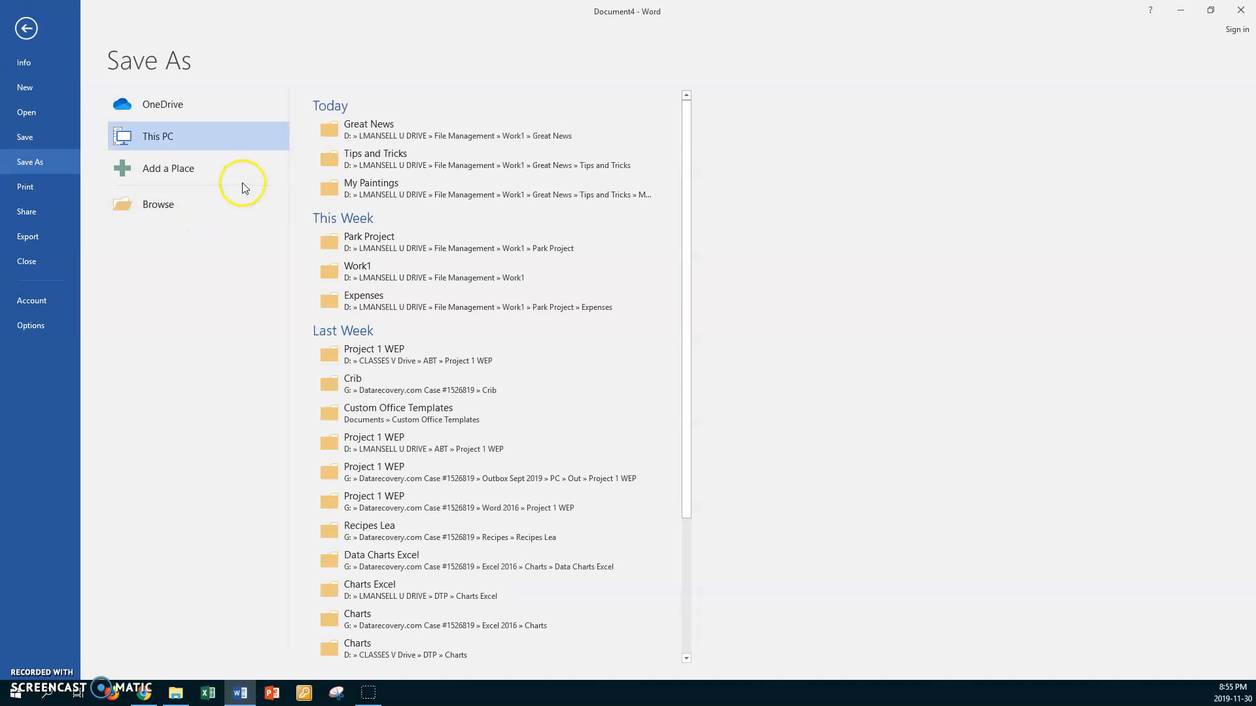
{"action": "left_click", "coordinate": [333, 161]}
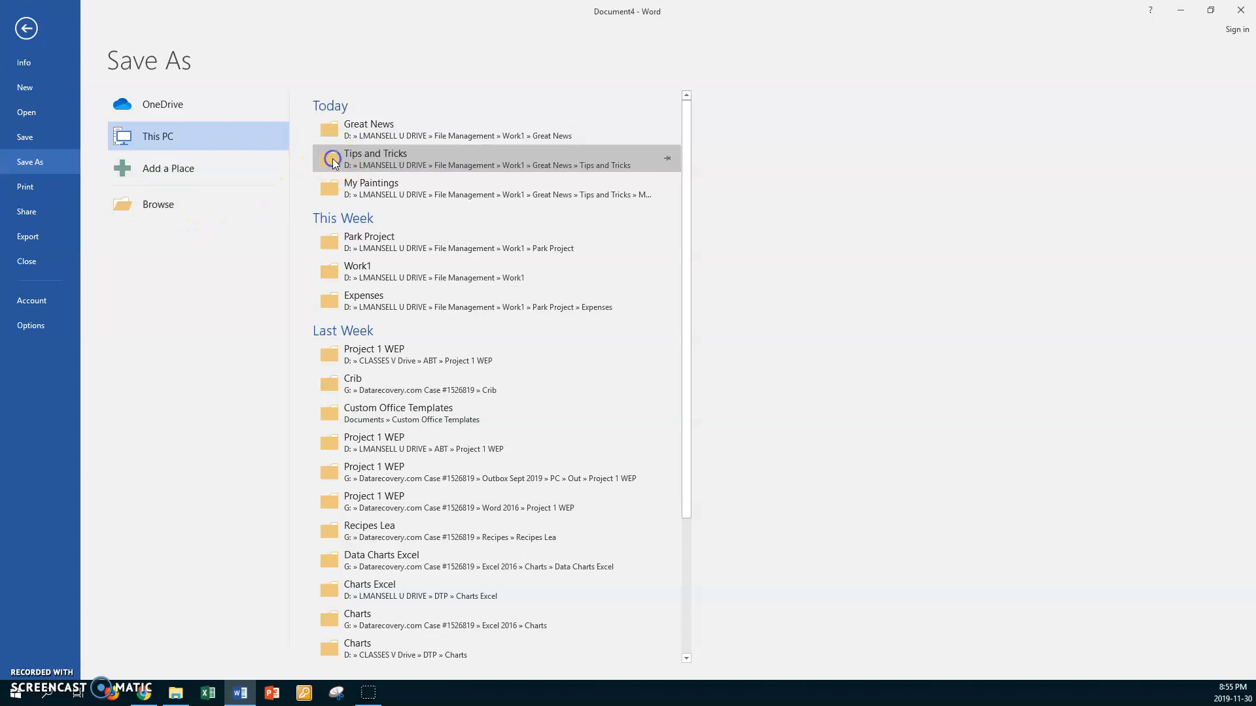
{"action": "double_click", "coordinate": [195, 91]}
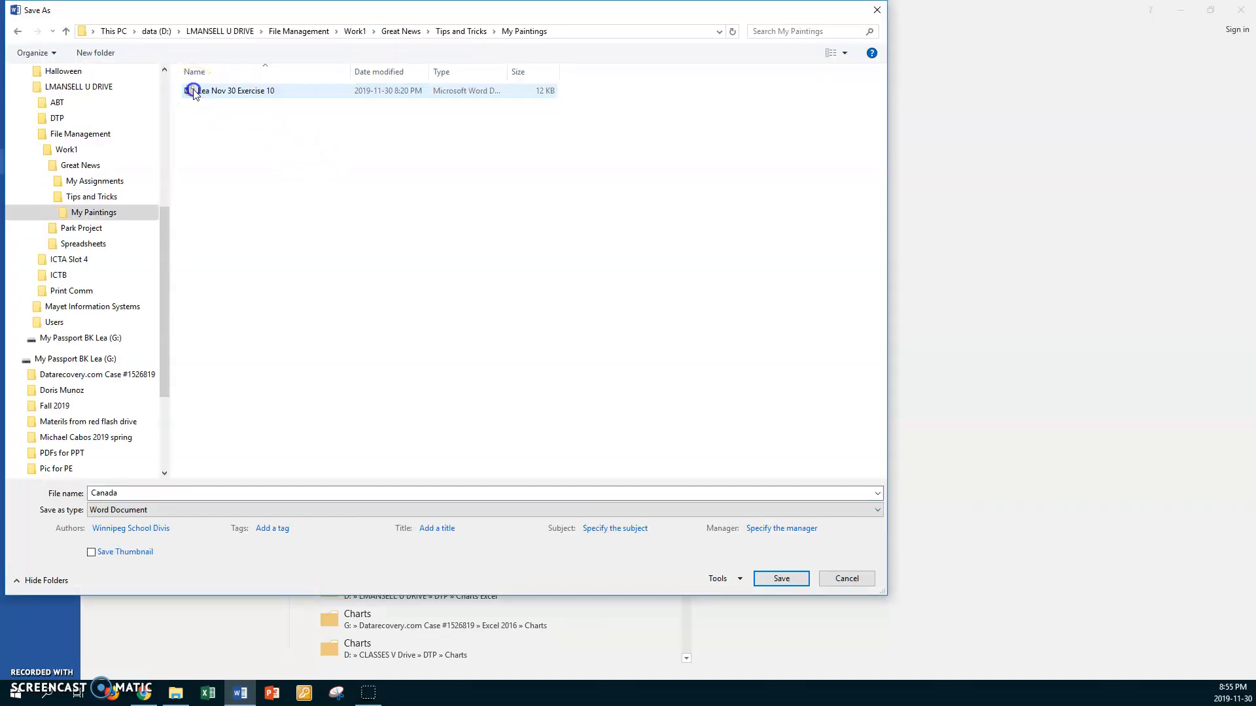
{"action": "left_click", "coordinate": [393, 32]}
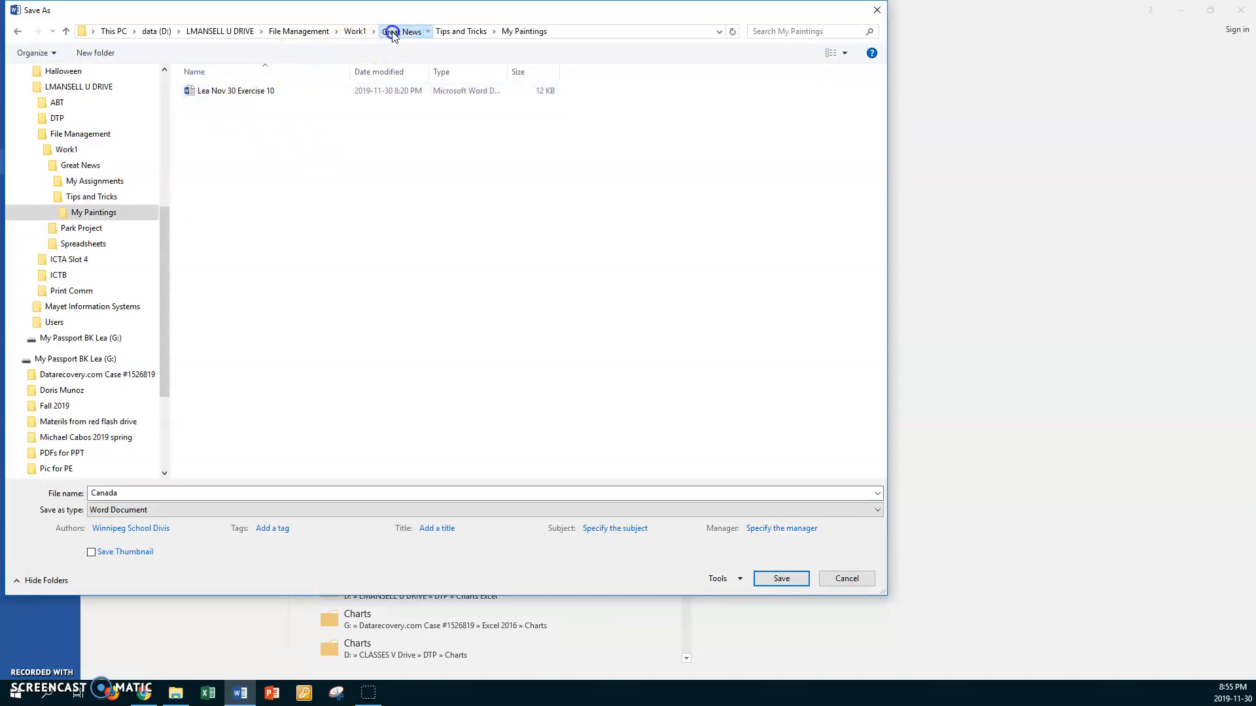
{"action": "double_click", "coordinate": [194, 95]}
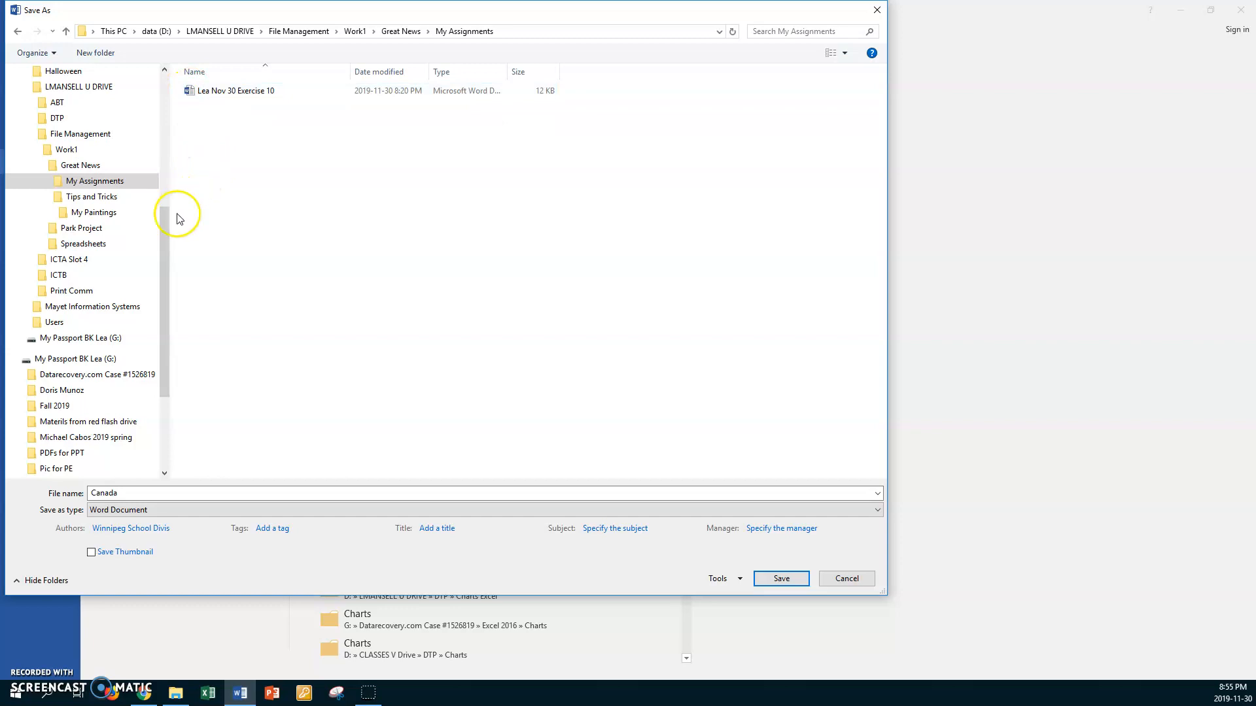
Name the file with the author's first name plus "Nov 30 Exercise 12", save it as a Word Document and close it.
{"action": "double_click", "coordinate": [153, 491]}
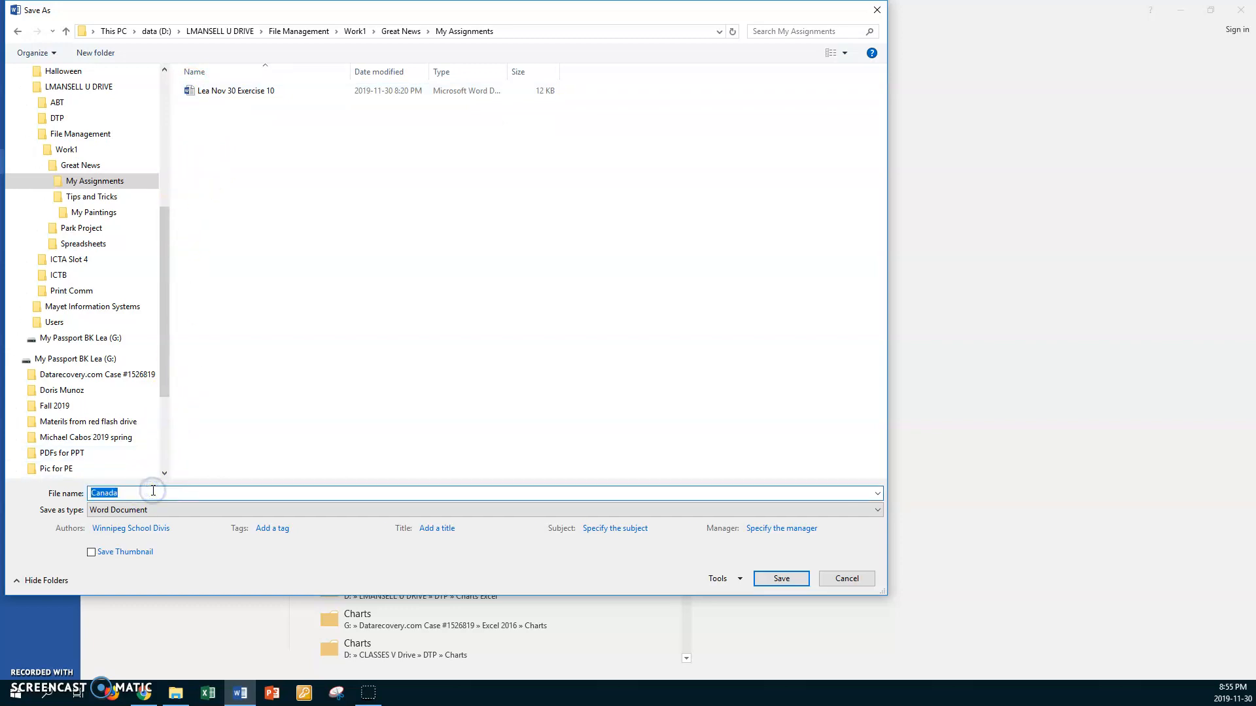
{"action": "type", "text": "Lea NOv 30 Ex"}
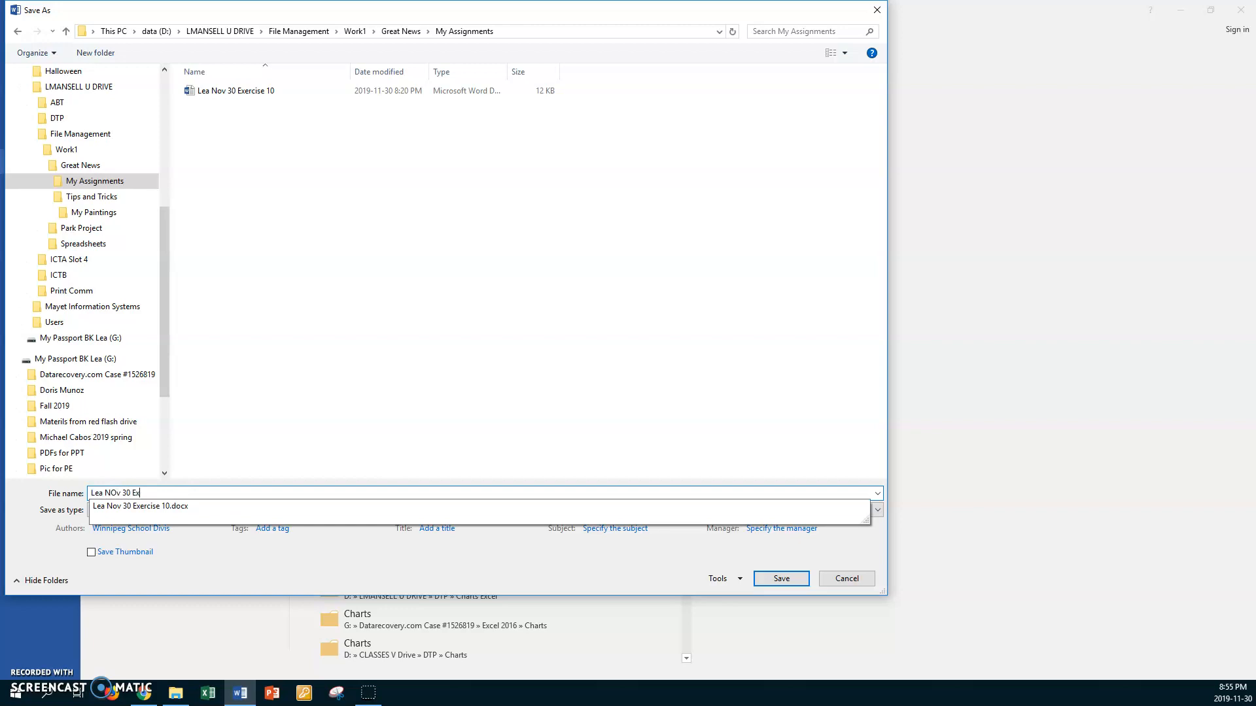
{"action": "type", "text": "ercise 12"}
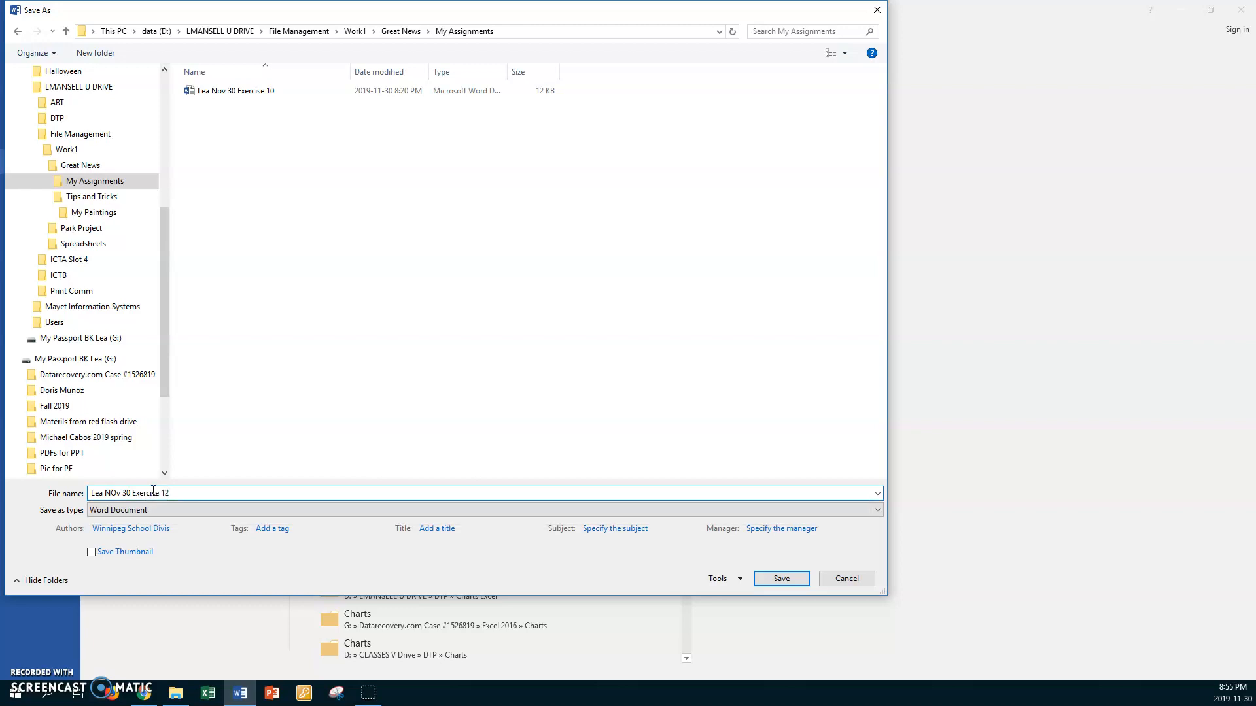
{"action": "left_click", "coordinate": [117, 492]}
{"action": "key", "text": "BackSpace"}
{"action": "type", "text": "o"}
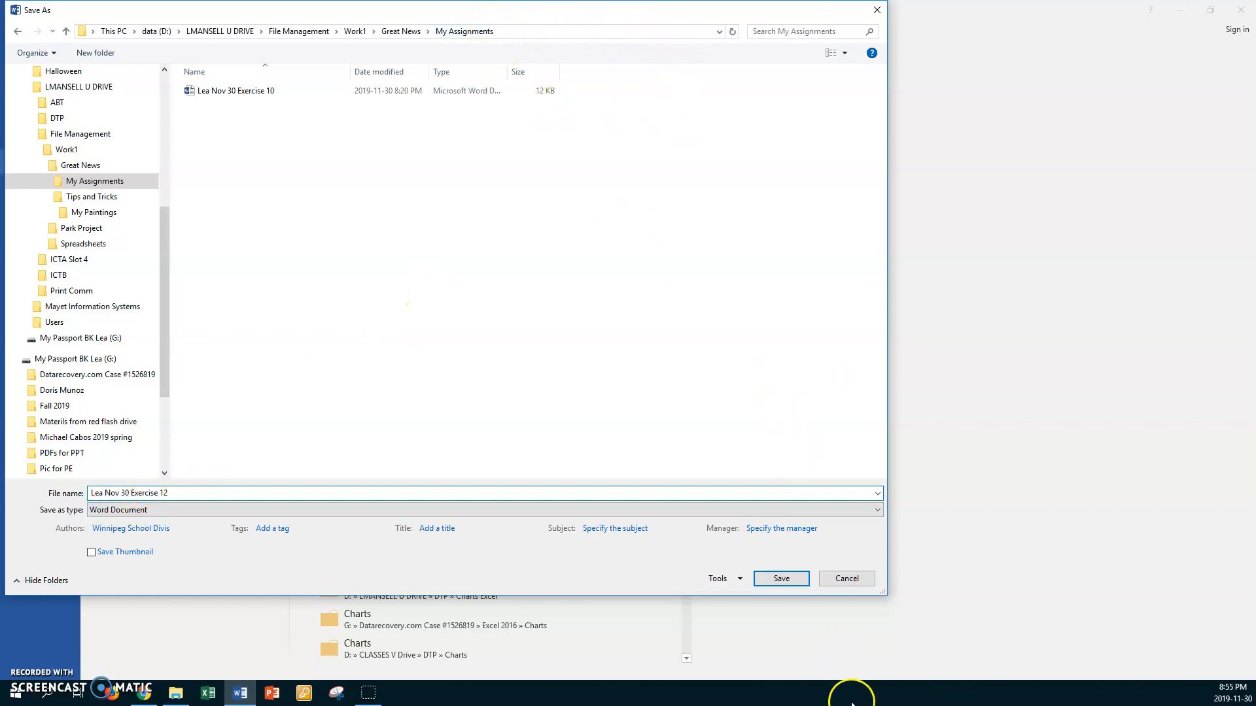
{"action": "left_click", "coordinate": [782, 578]}
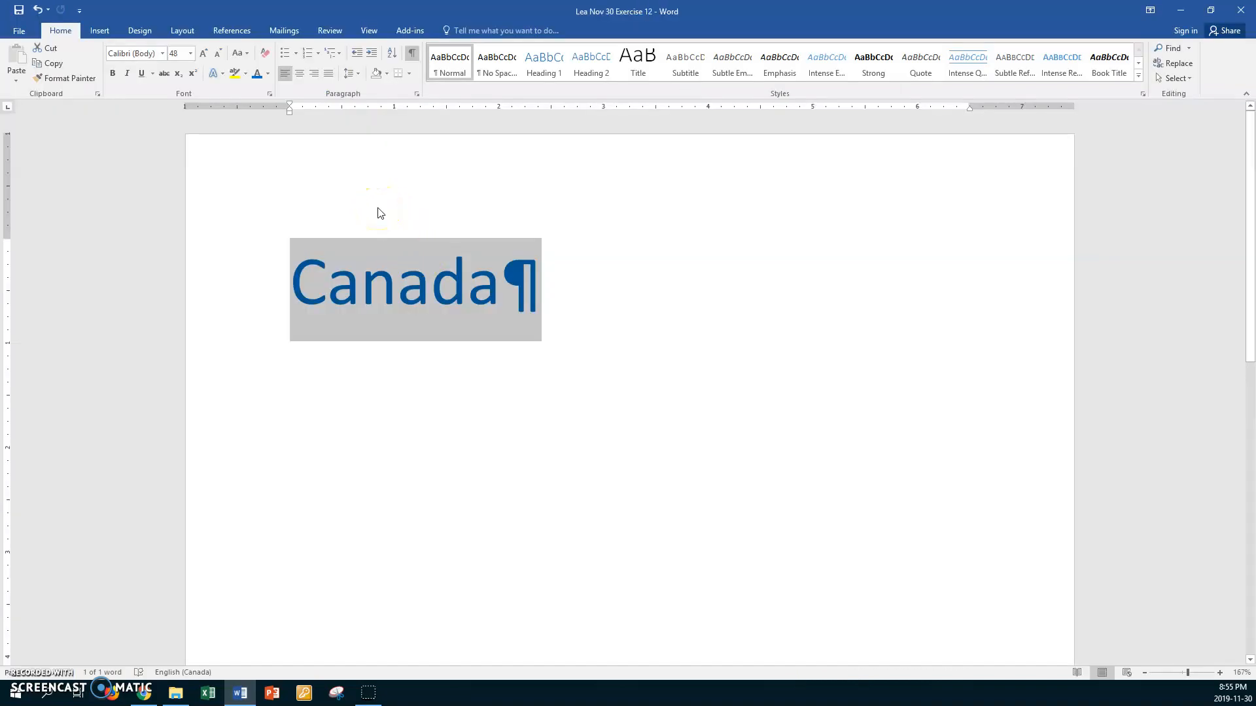
{"action": "key", "text": "ctrl+w"}
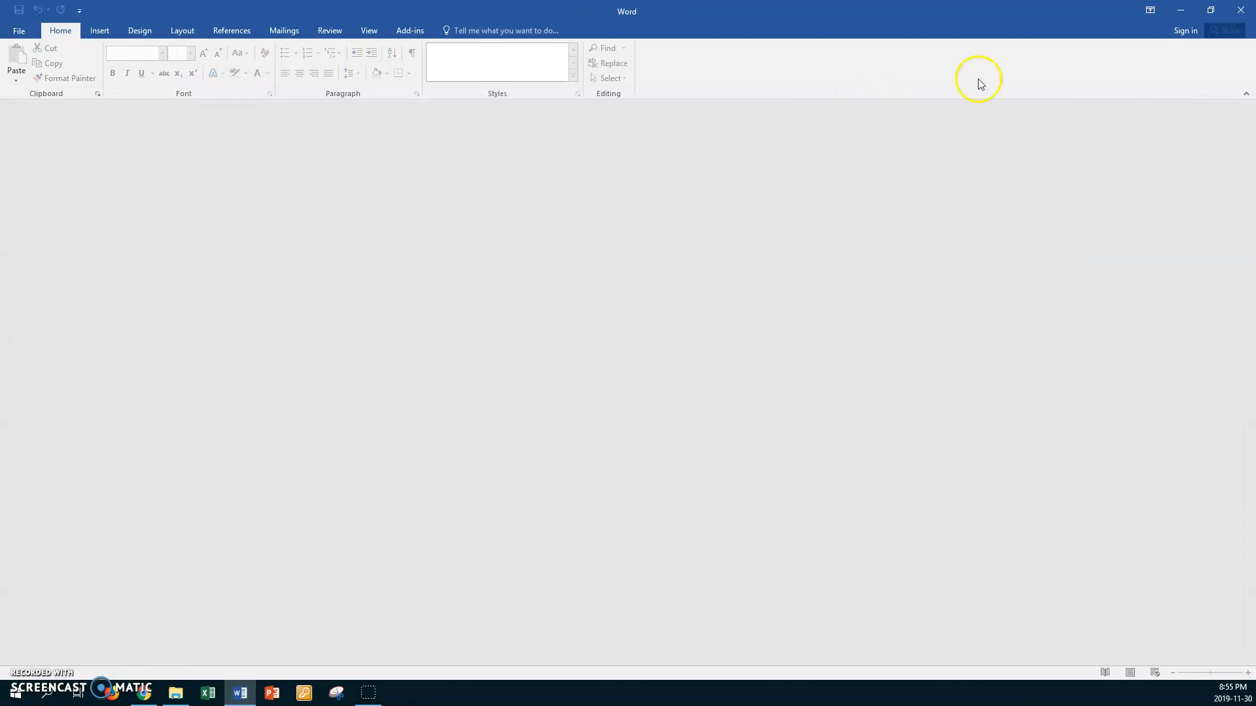
Switch to File Explorer and copy the Nov 30 Exercise 12 document from My Assignments into the Great News folder.
{"action": "left_click", "coordinate": [1184, 11]}
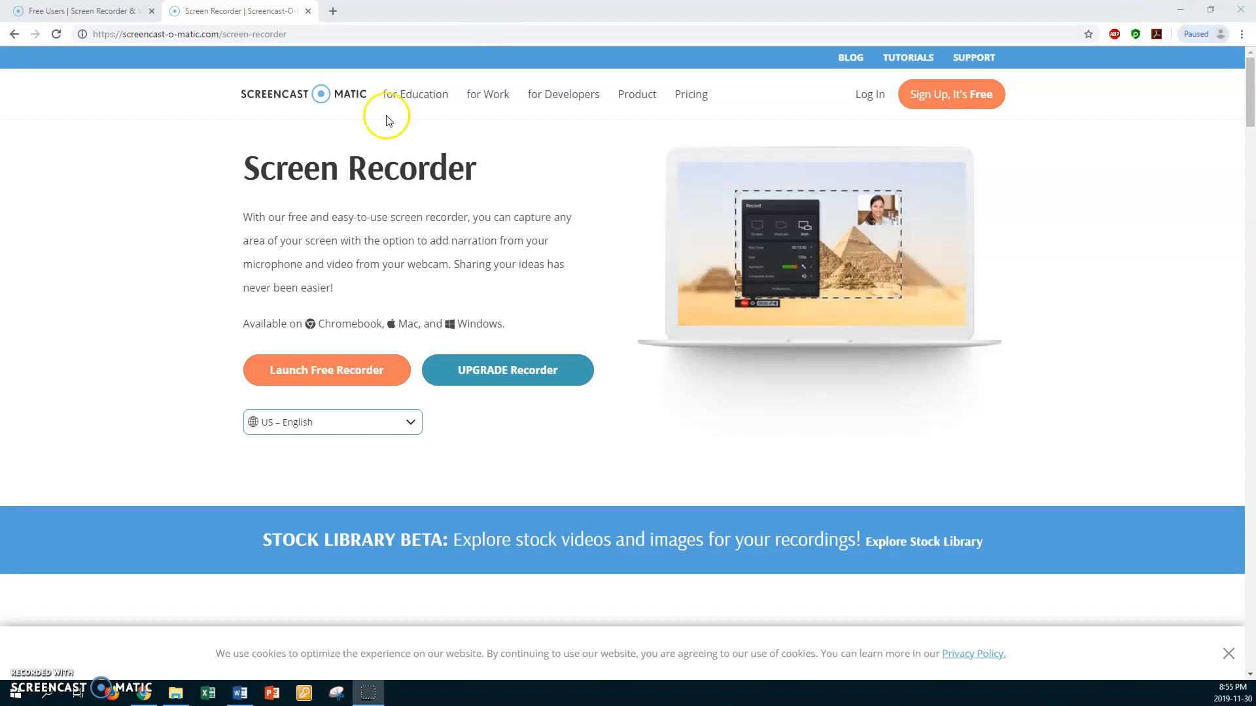
{"action": "left_click", "coordinate": [177, 698]}
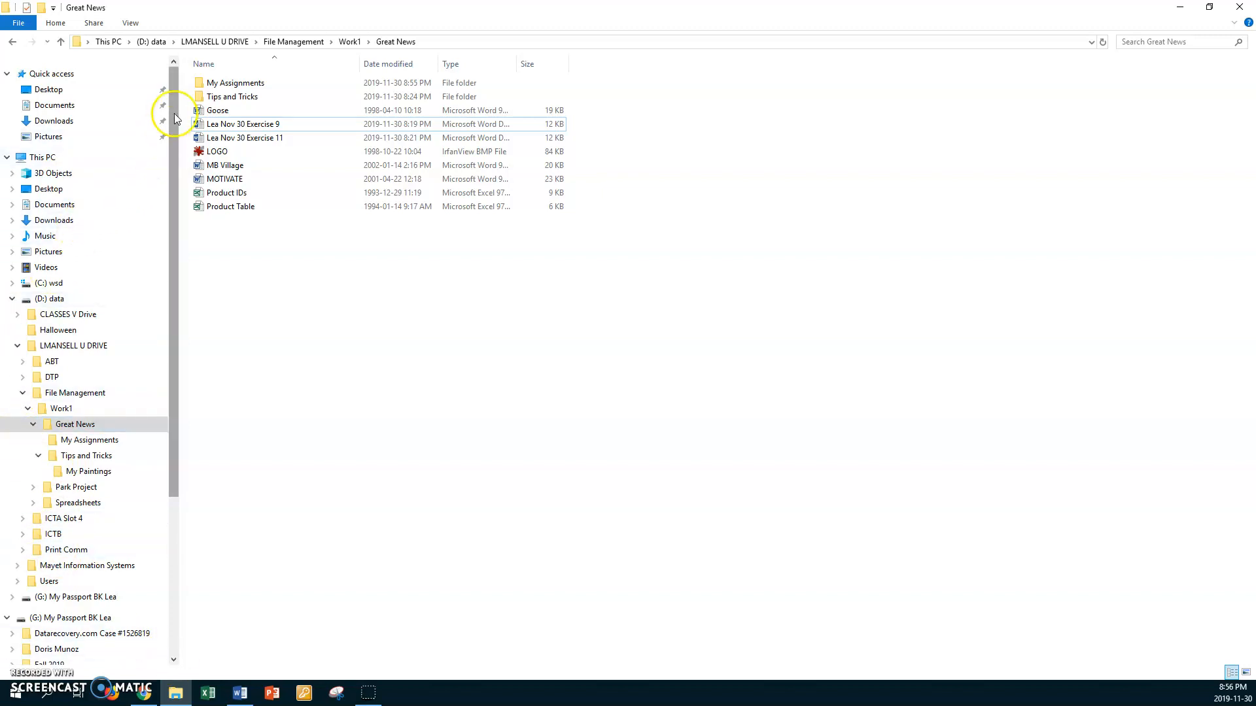
{"action": "double_click", "coordinate": [200, 83]}
{"action": "left_click", "coordinate": [200, 98]}
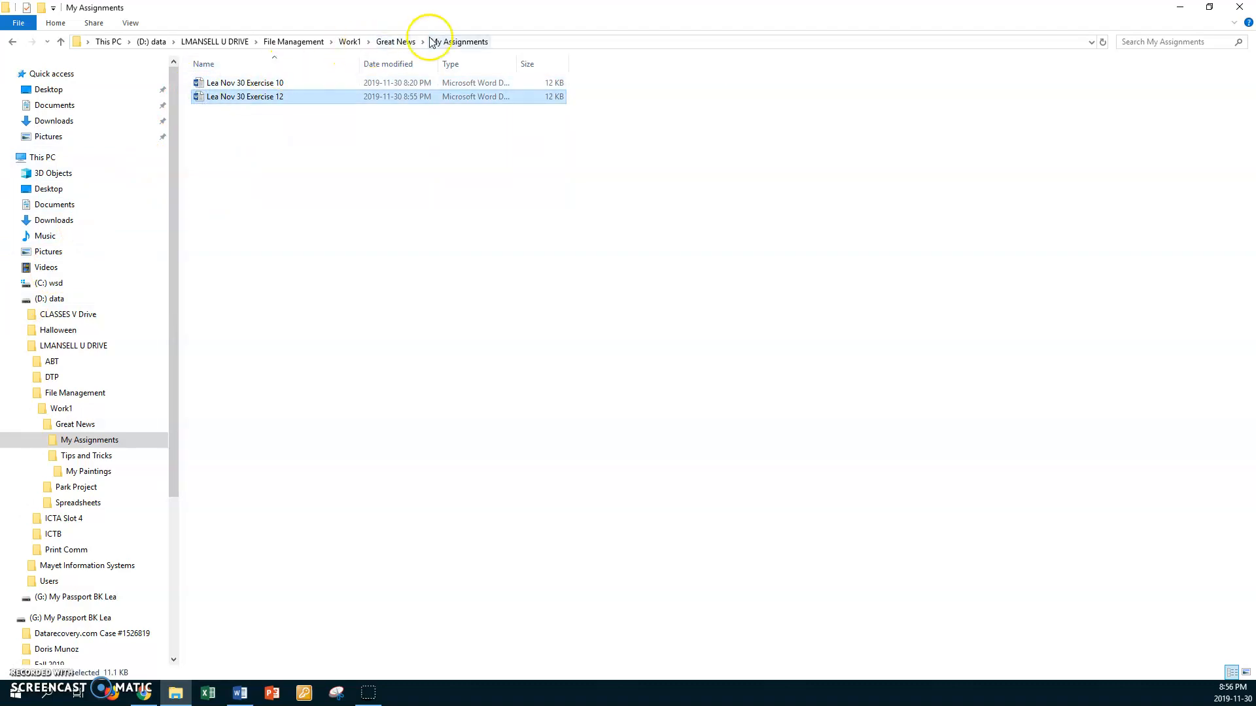
{"action": "left_click", "coordinate": [406, 42]}
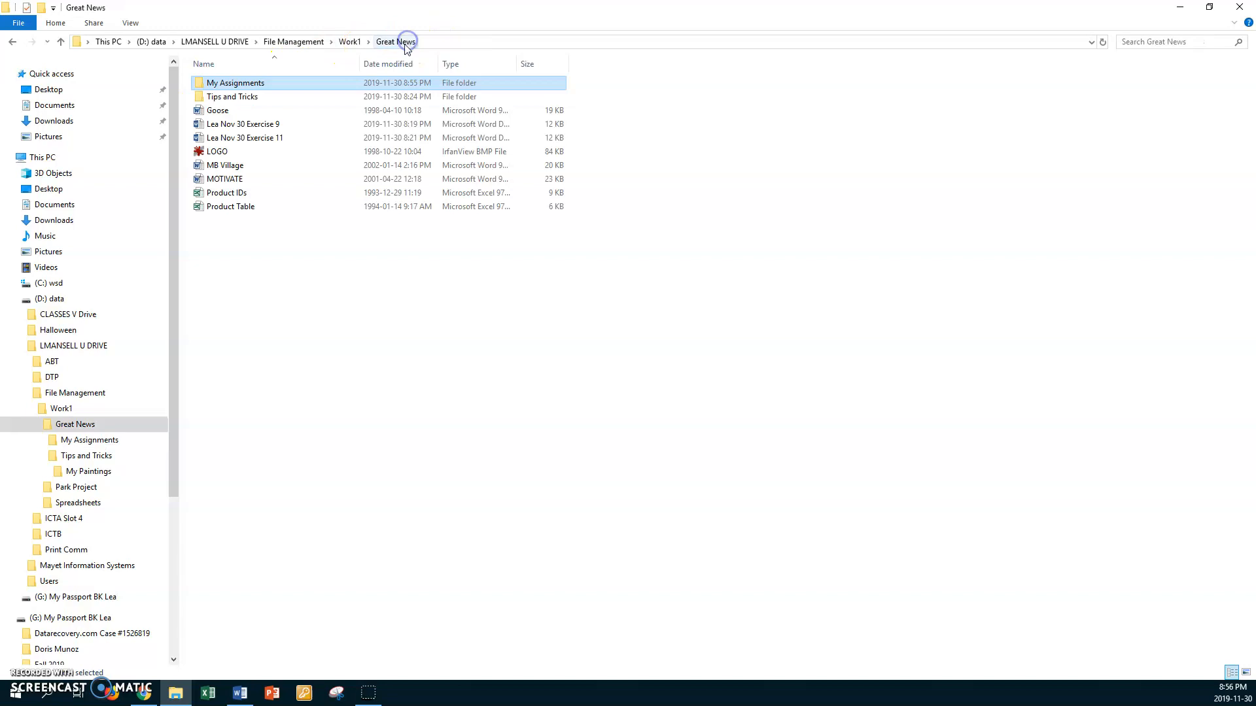
{"action": "right_click", "coordinate": [344, 281]}
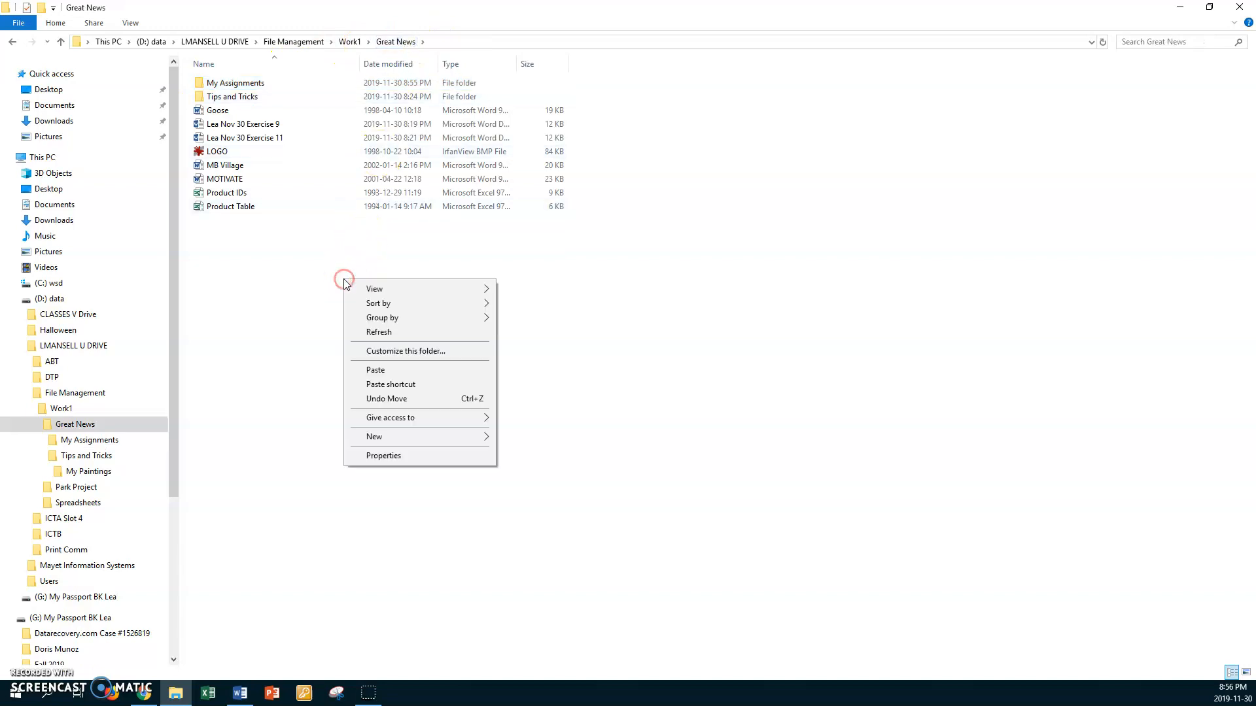
{"action": "left_click", "coordinate": [379, 370]}
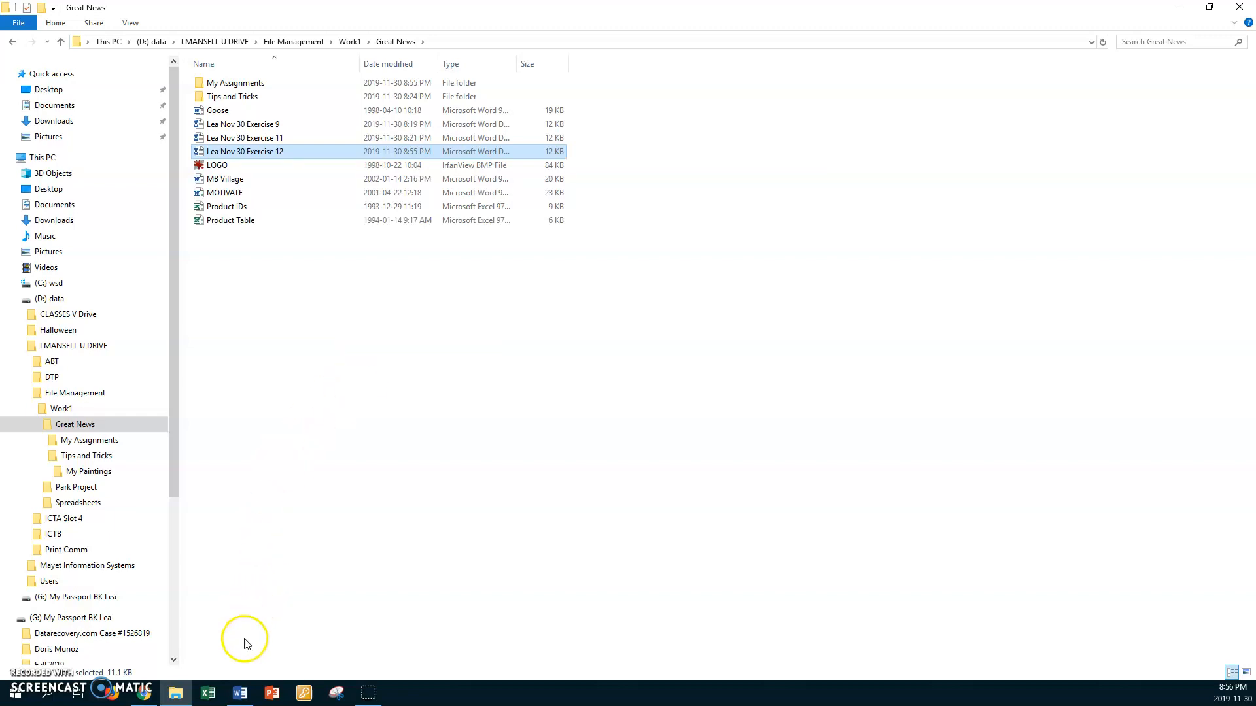
Switch back to Word and open the Nov 30 Exercise 12 copy from File Management > Work1 > Great News.
{"action": "left_click", "coordinate": [241, 695]}
{"action": "left_click", "coordinate": [283, 461]}
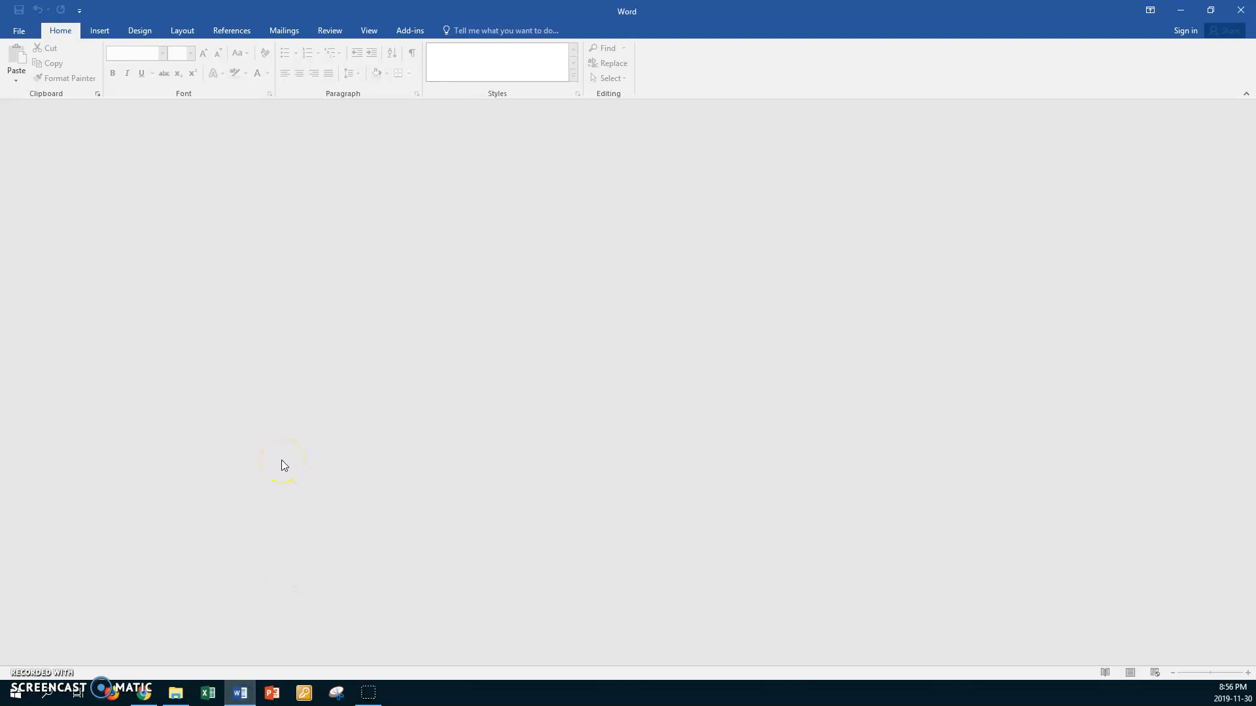
{"action": "left_click", "coordinate": [19, 32]}
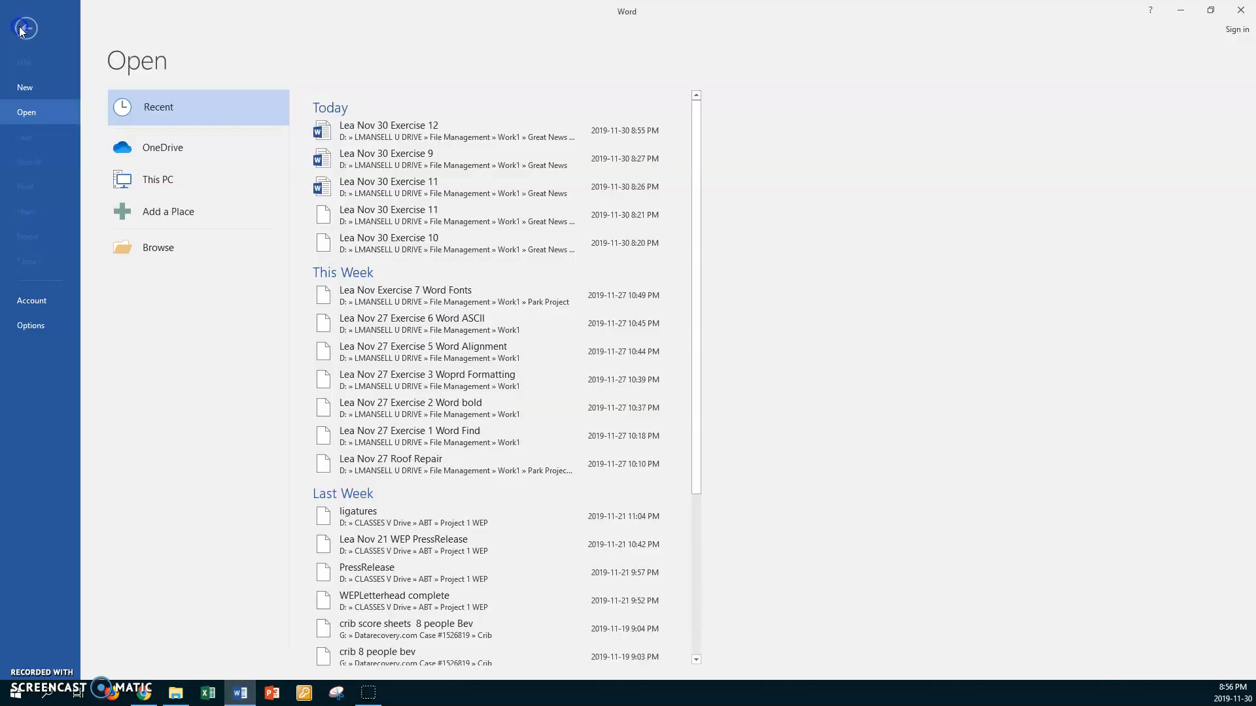
{"action": "left_click", "coordinate": [144, 239]}
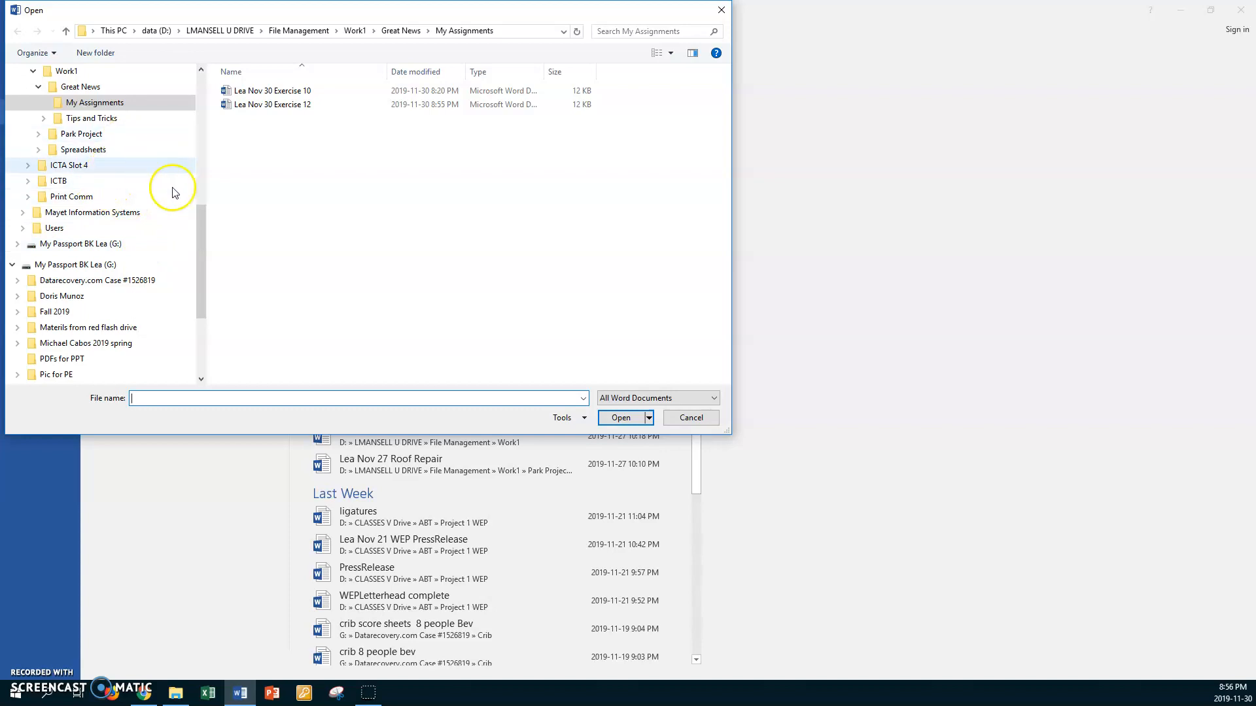
{"action": "left_click_drag", "start_coordinate": [201, 229], "coordinate": [178, 172]}
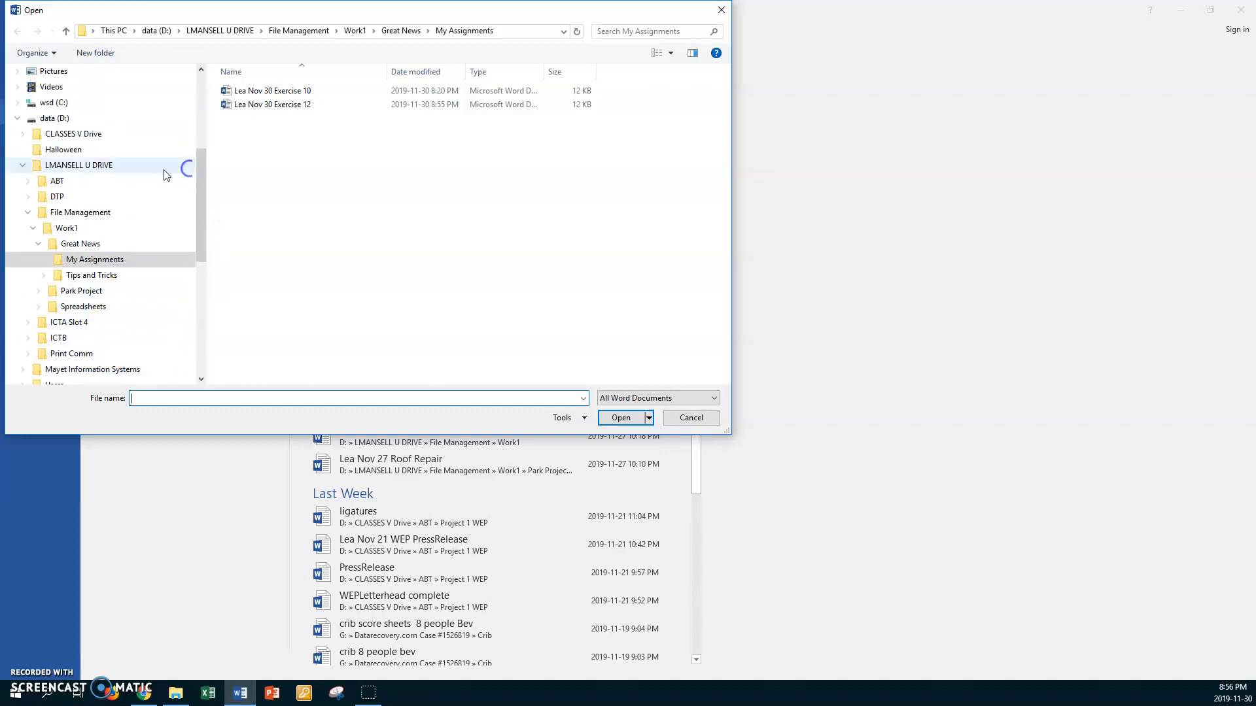
{"action": "left_click", "coordinate": [80, 165]}
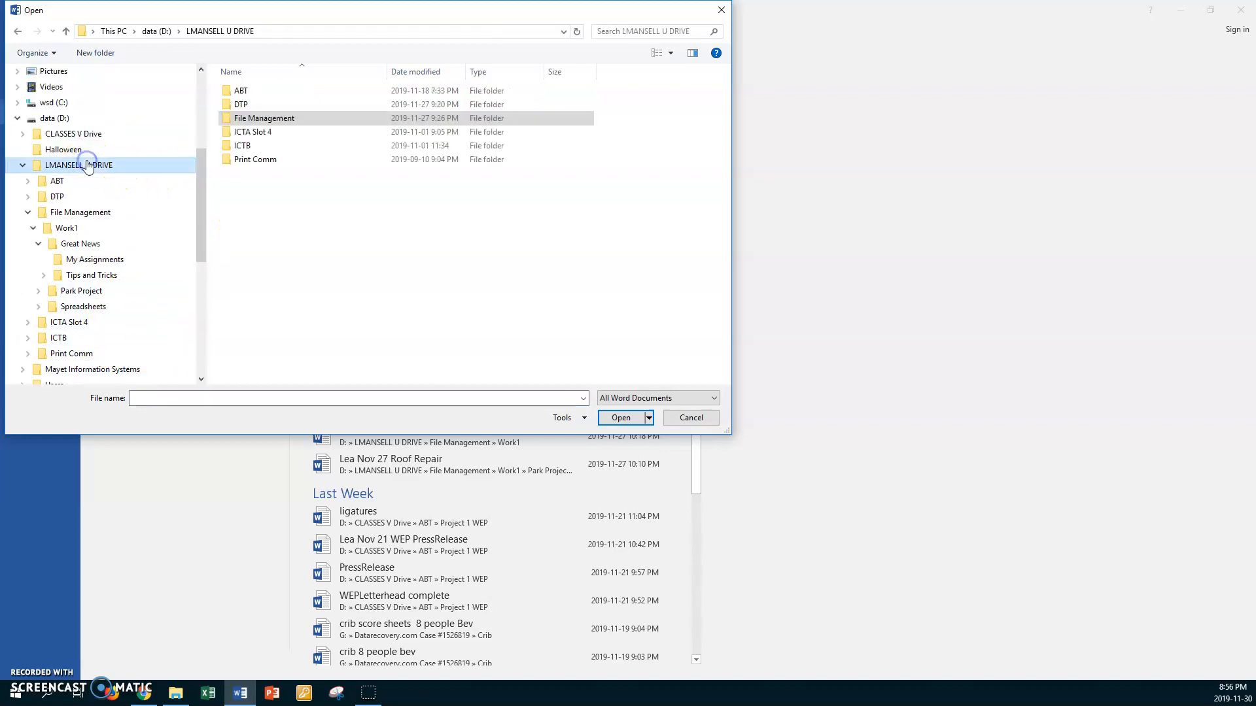
{"action": "double_click", "coordinate": [225, 118]}
{"action": "double_click", "coordinate": [228, 91]}
{"action": "double_click", "coordinate": [228, 94]}
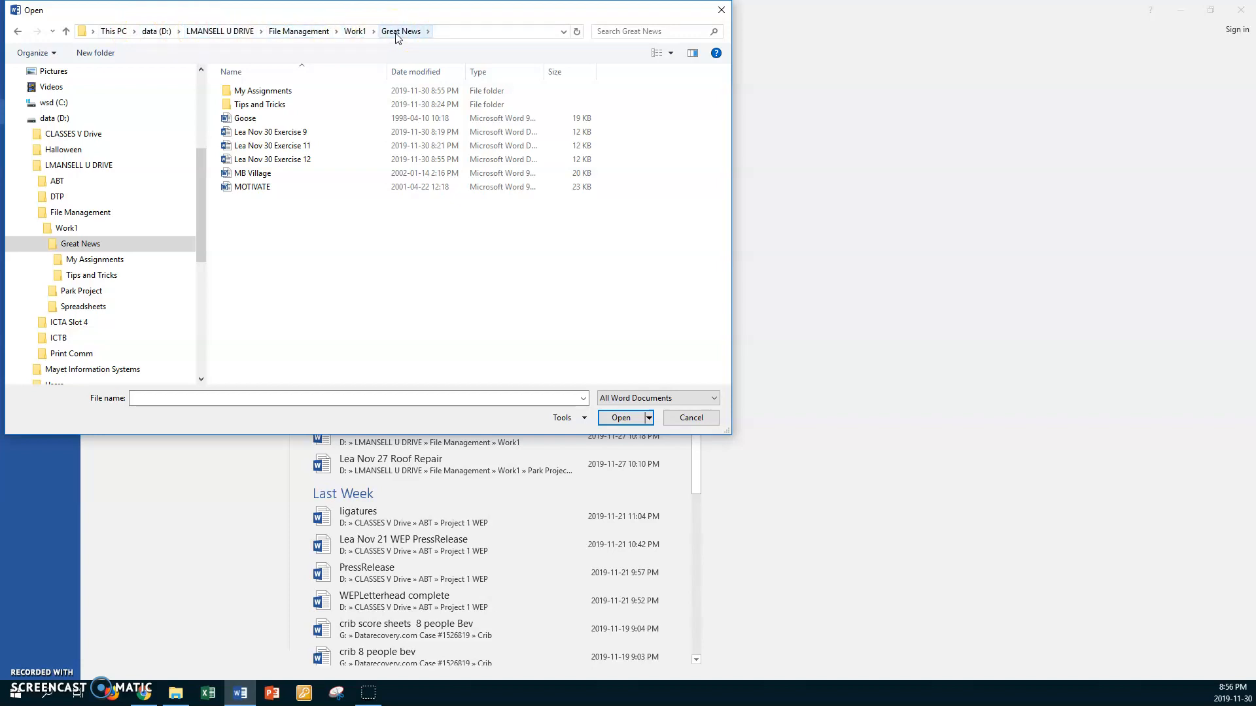
{"action": "double_click", "coordinate": [227, 160]}
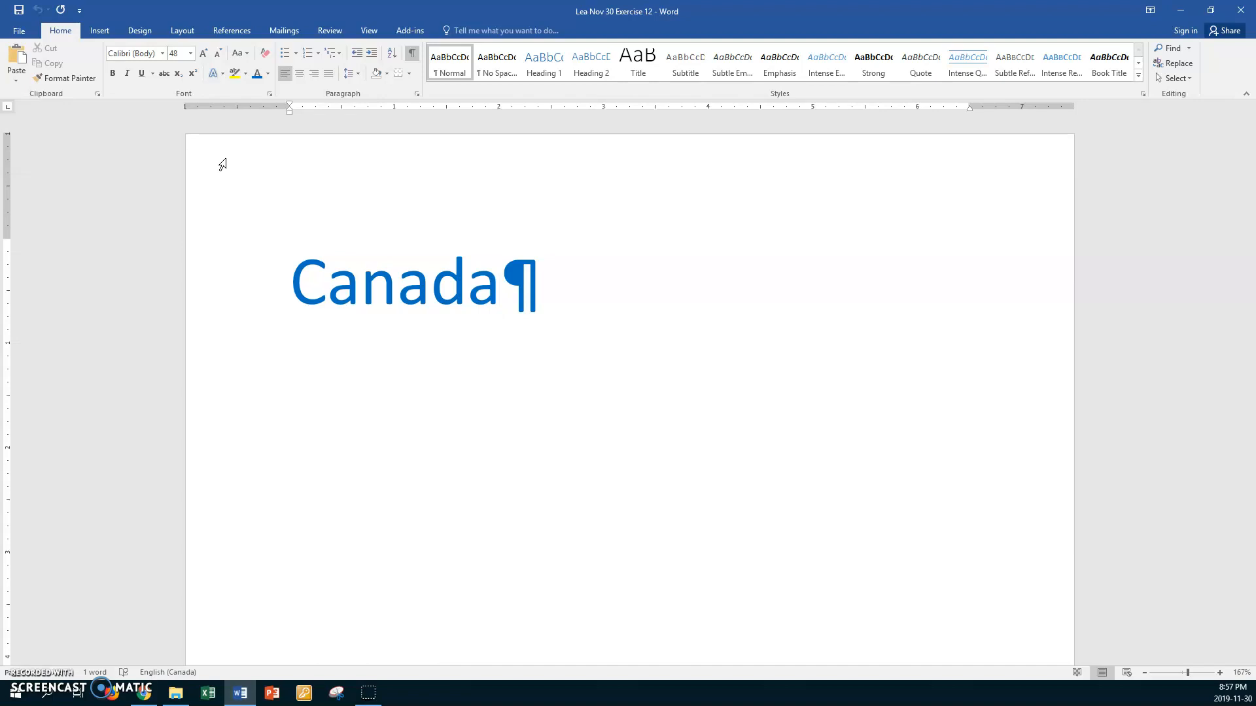
Add the line "What a great country!!!" below "Canada", leaving one blank paragraph between them.
{"action": "key", "text": "Return"}
{"action": "key", "text": "Return"}
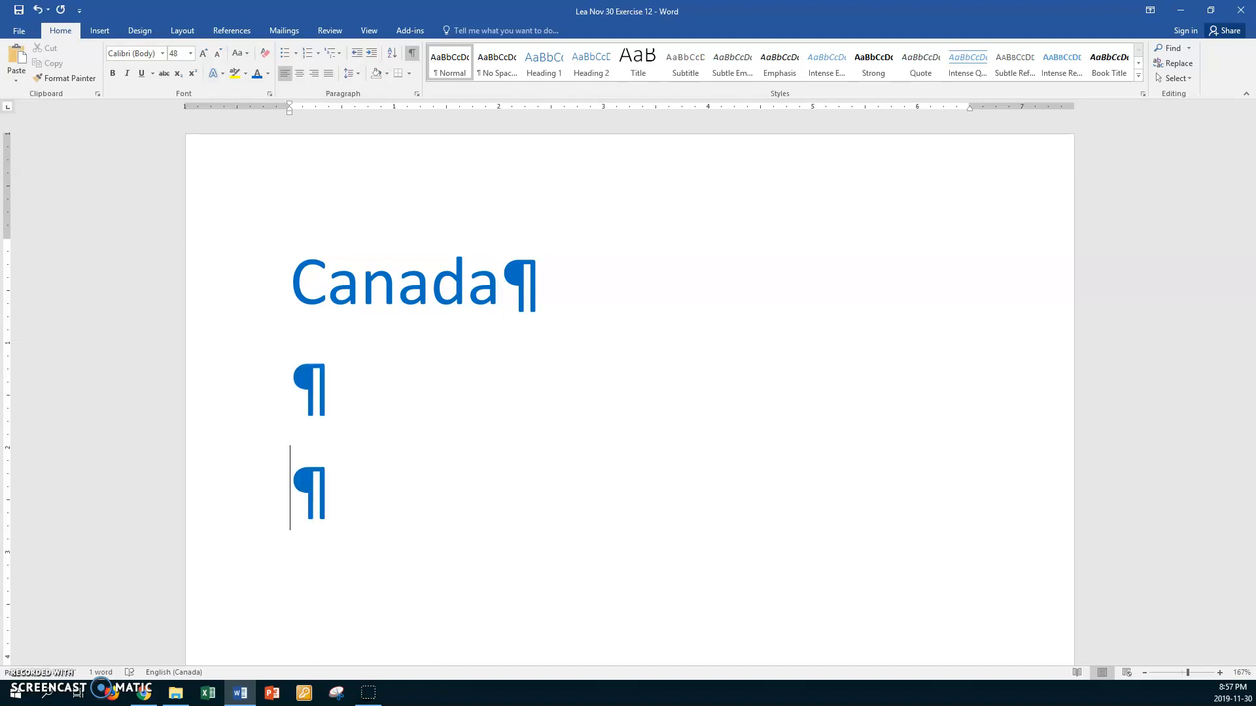
{"action": "type", "text": "What "}
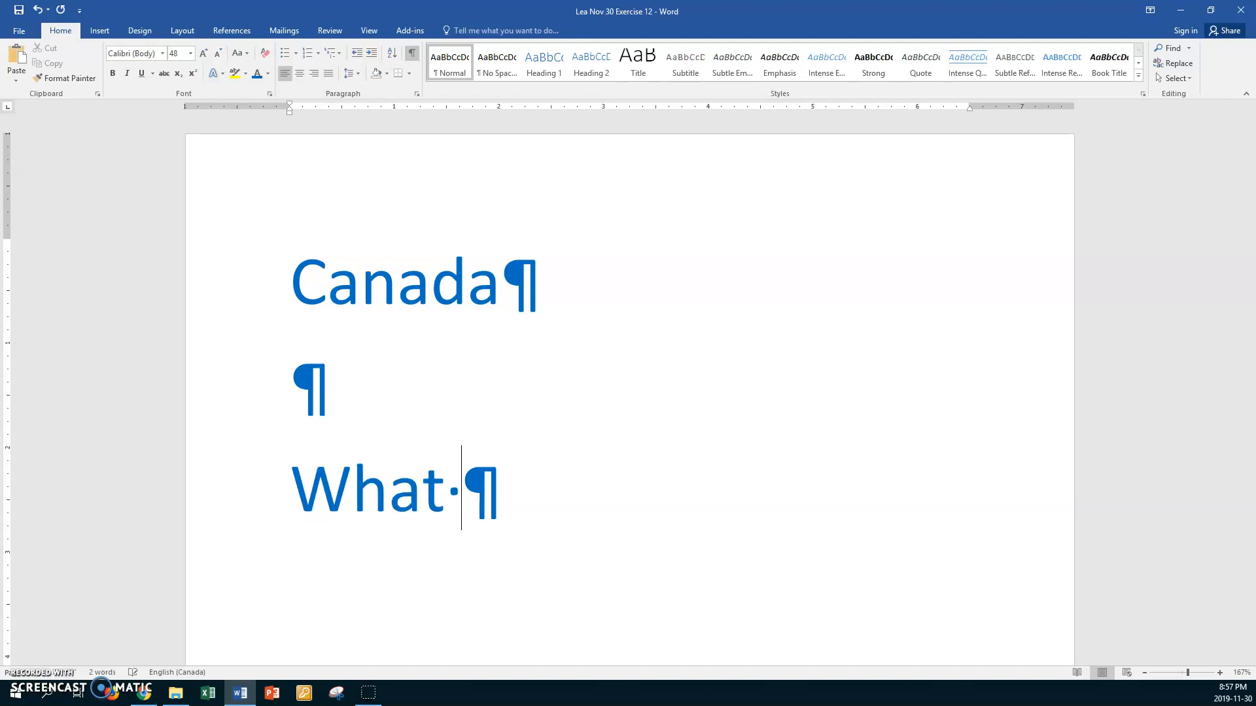
{"action": "type", "text": "a great co"}
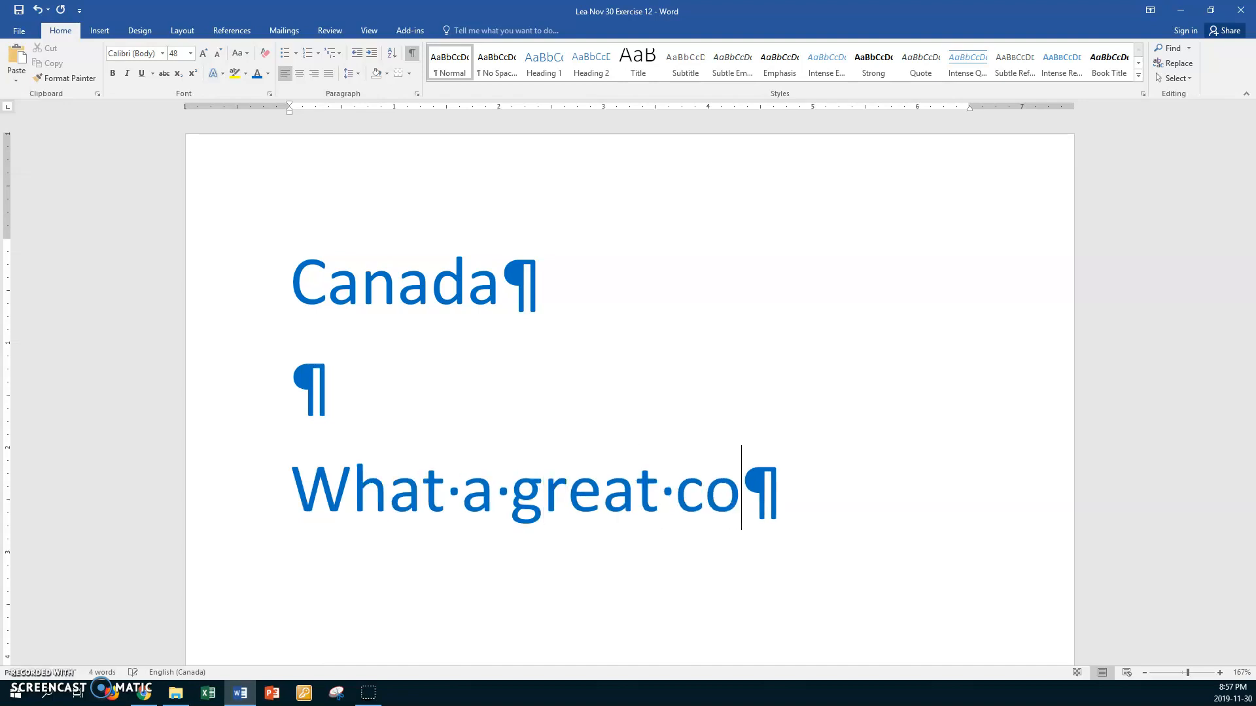
{"action": "type", "text": "untry"}
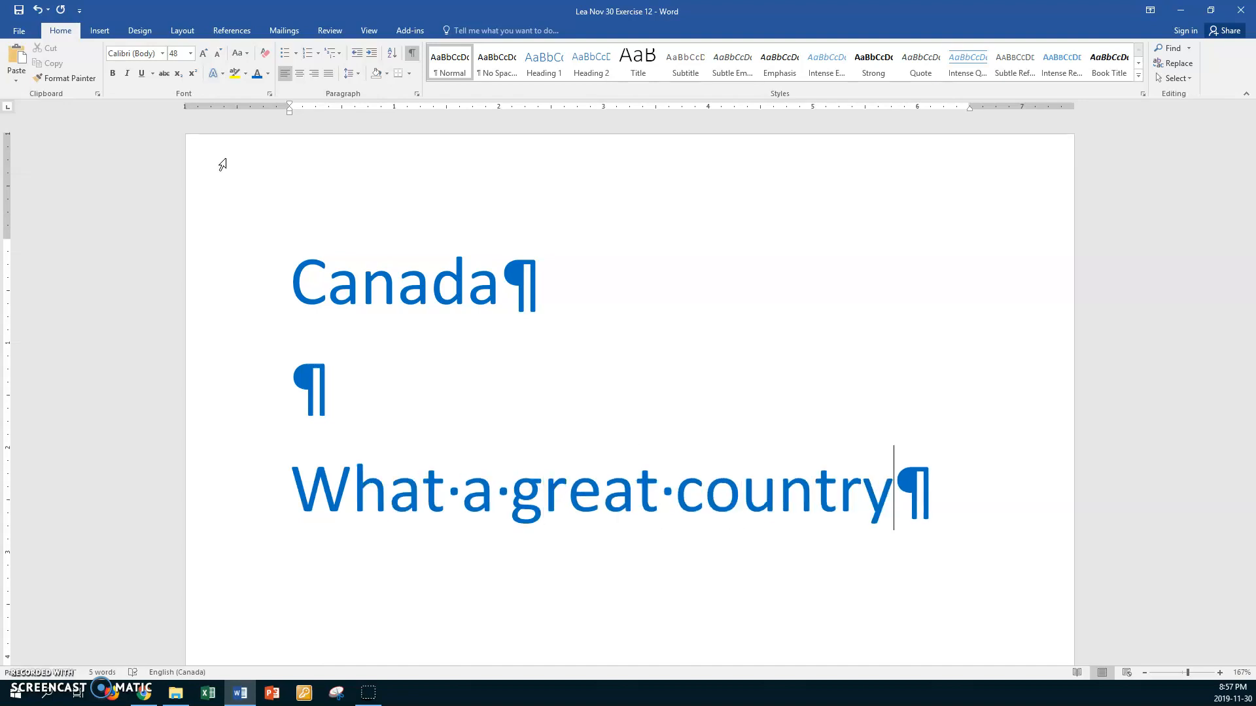
{"action": "type", "text": "!!!"}
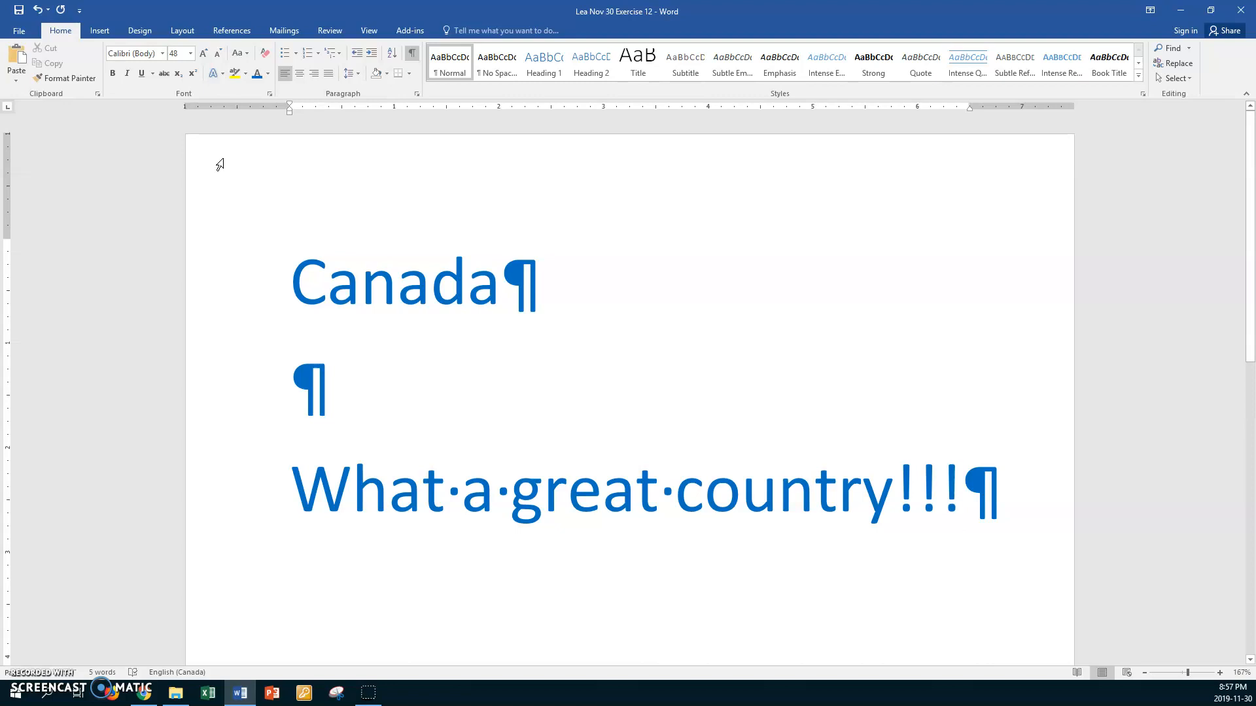
Recolour the "What a great country!!!" line with a magenta shade from the standard colours of the extended font palette.
{"action": "key", "text": "shift+Home"}
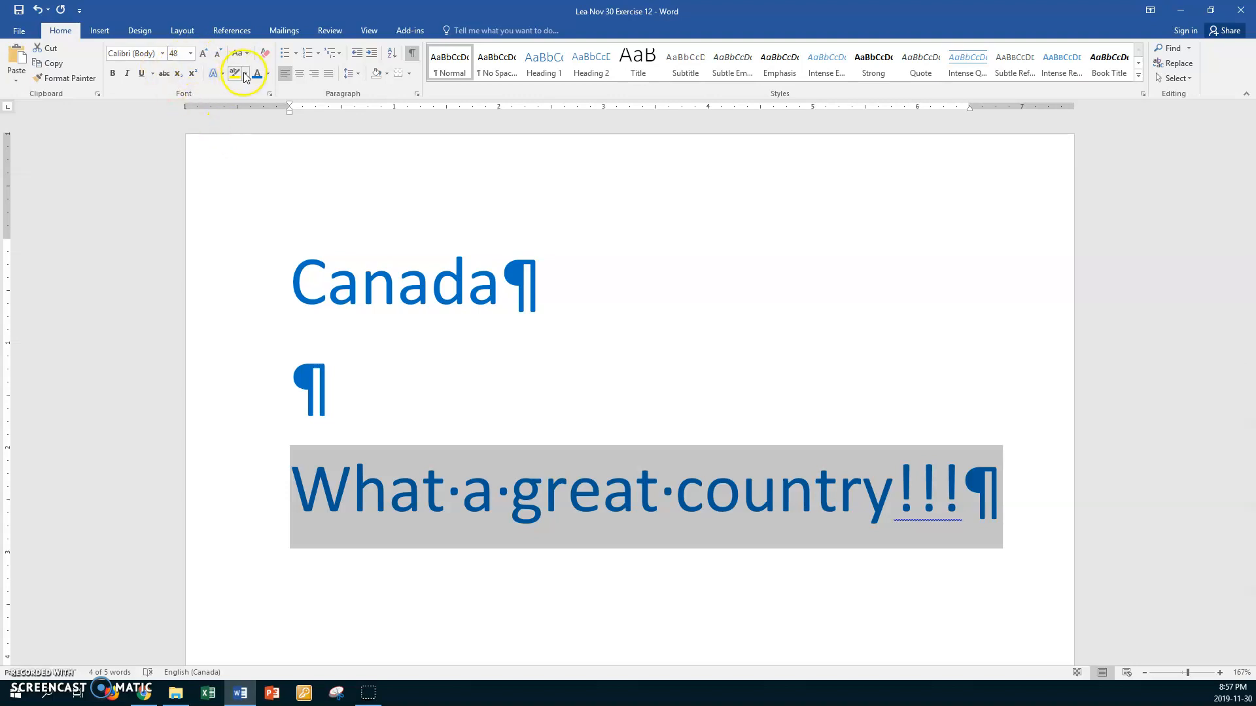
{"action": "left_click", "coordinate": [267, 76]}
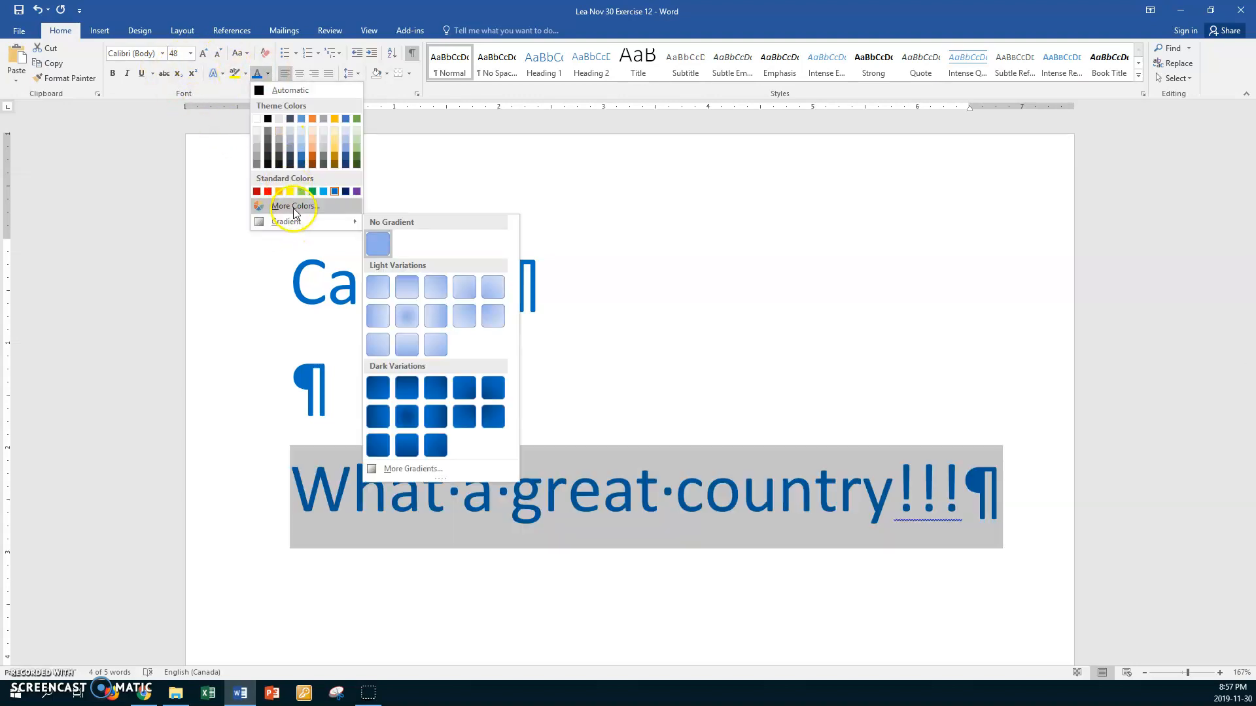
{"action": "left_click", "coordinate": [294, 208]}
{"action": "left_click", "coordinate": [578, 176]}
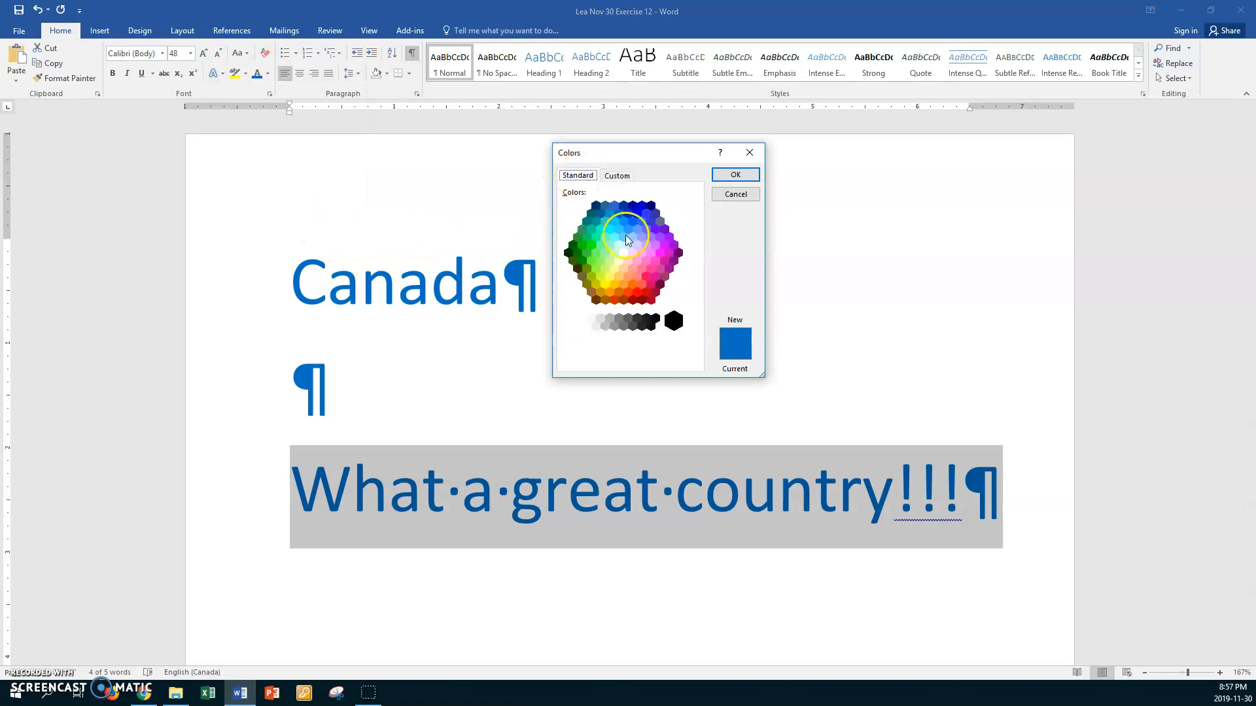
{"action": "left_click", "coordinate": [662, 257]}
{"action": "left_click", "coordinate": [734, 175]}
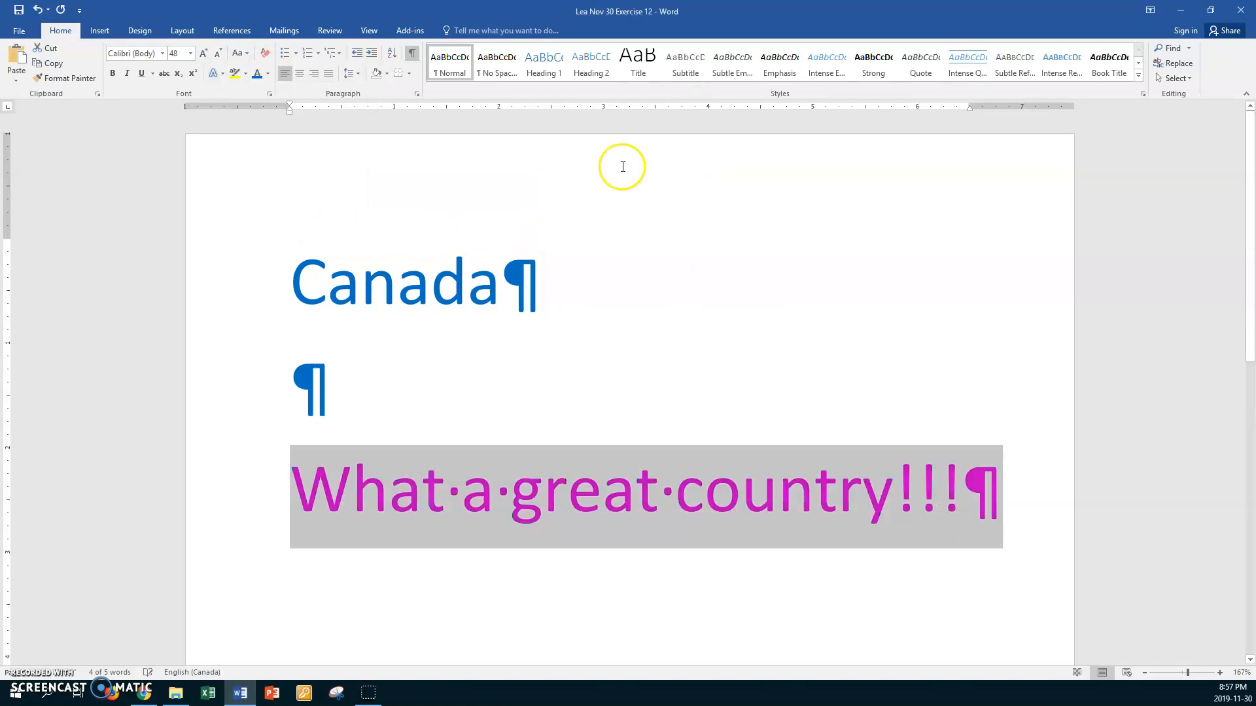
Set the "What a great country!!!" line to font size 36 and save and close the document.
{"action": "left_click", "coordinate": [190, 53]}
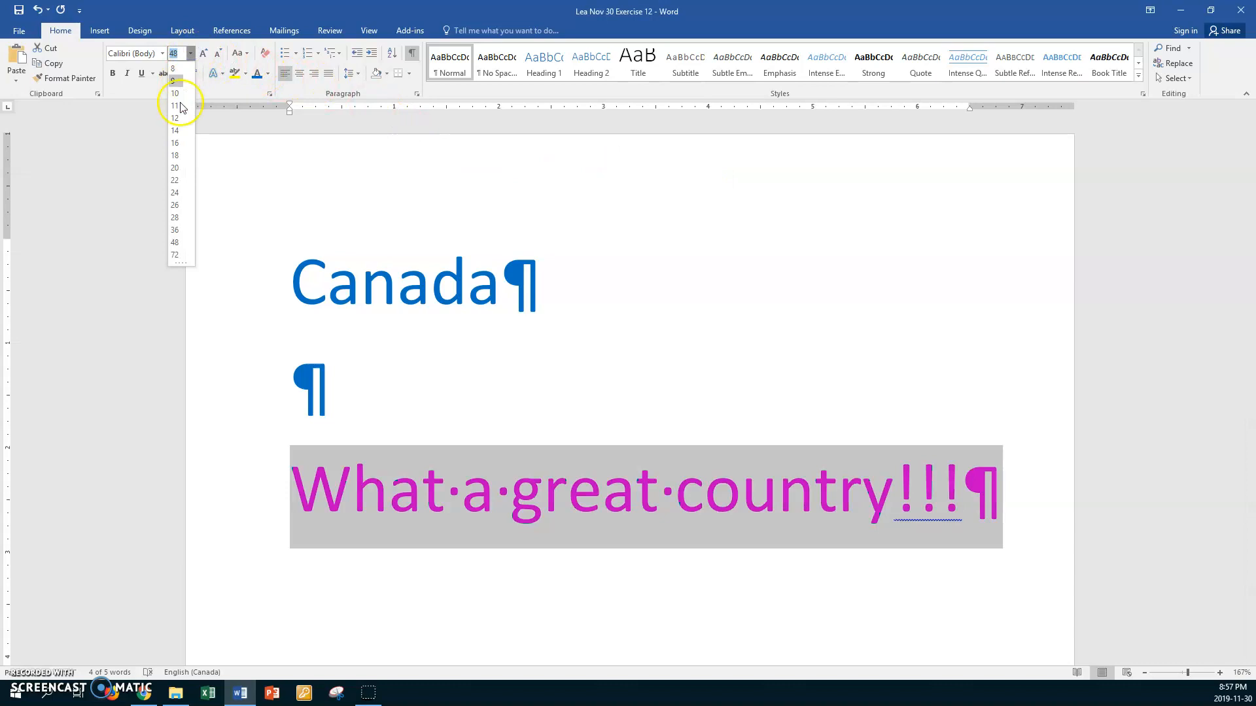
{"action": "left_click", "coordinate": [178, 230]}
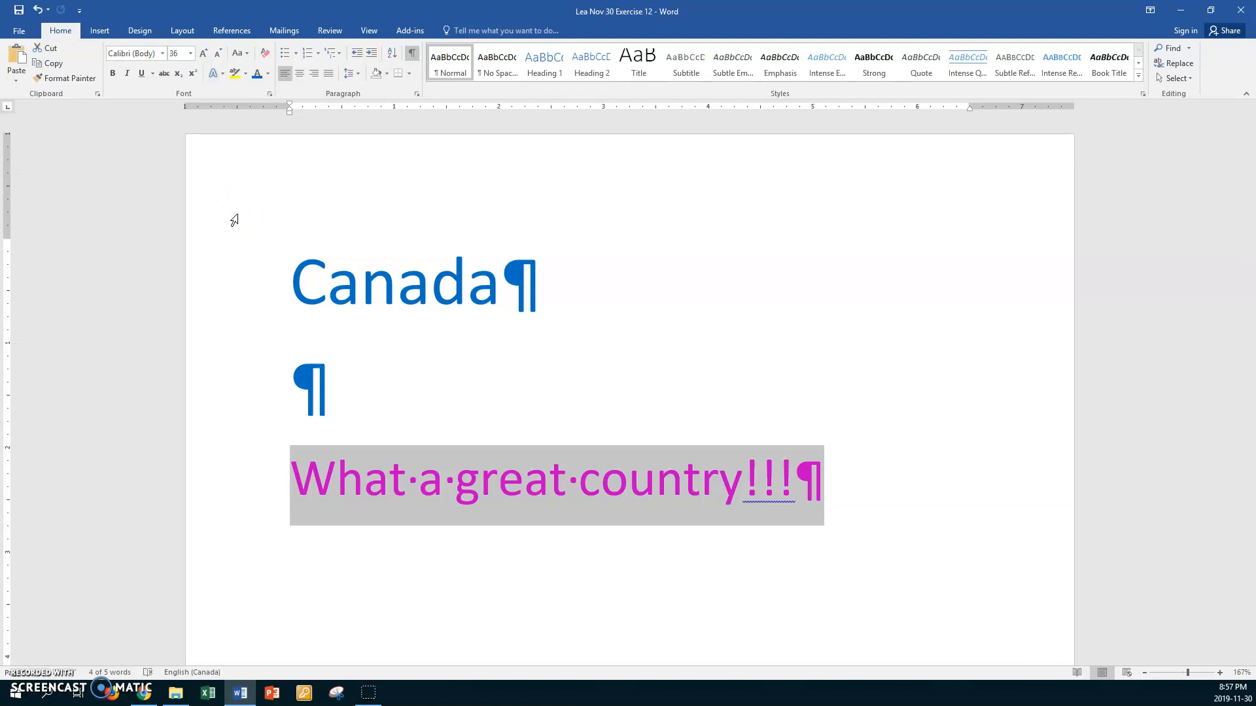
{"action": "left_click", "coordinate": [1242, 14]}
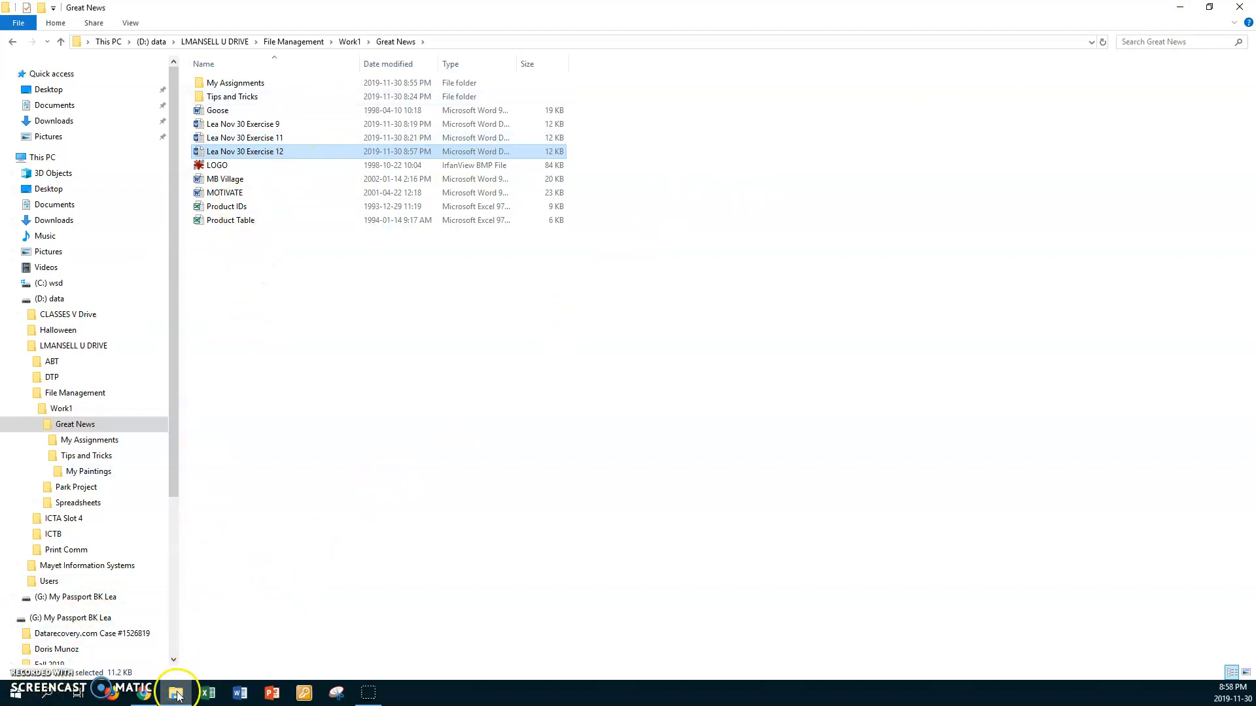
In File Explorer, search the Work1 folder for "exer" and open the first of the two Nov 30 Exercise 10 documents.
{"action": "left_click", "coordinate": [280, 284]}
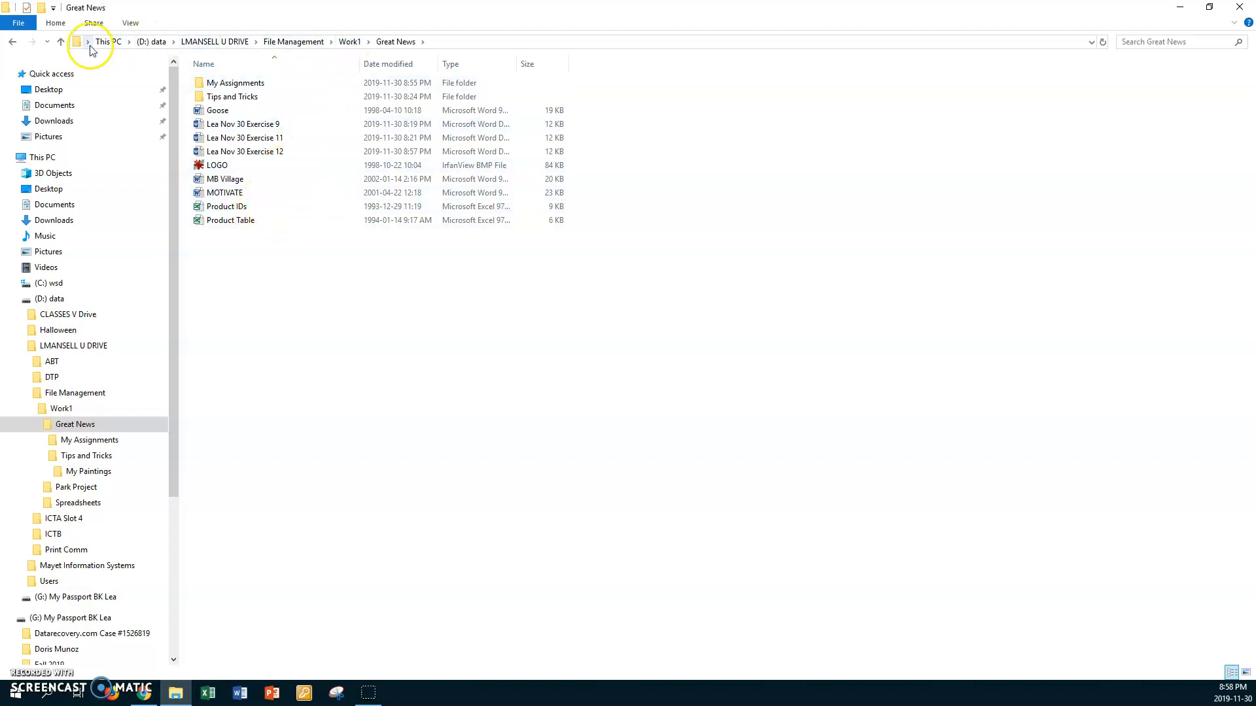
{"action": "left_click", "coordinate": [349, 41]}
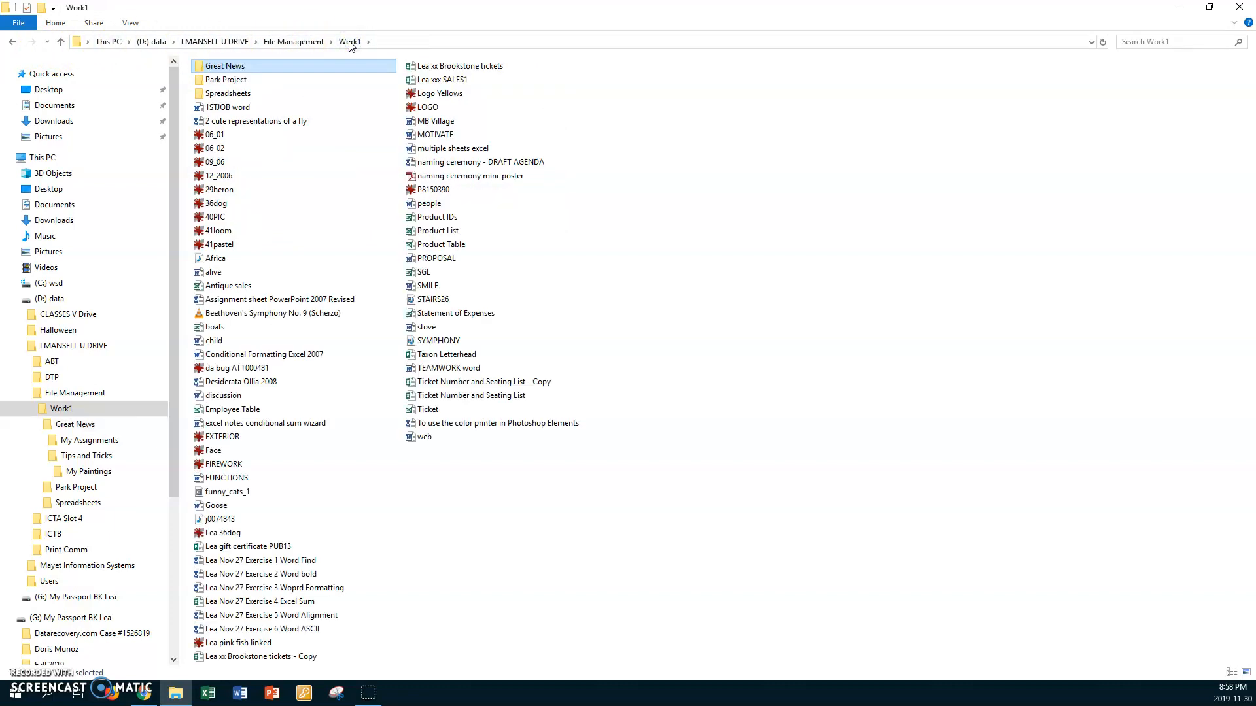
{"action": "left_click", "coordinate": [194, 43]}
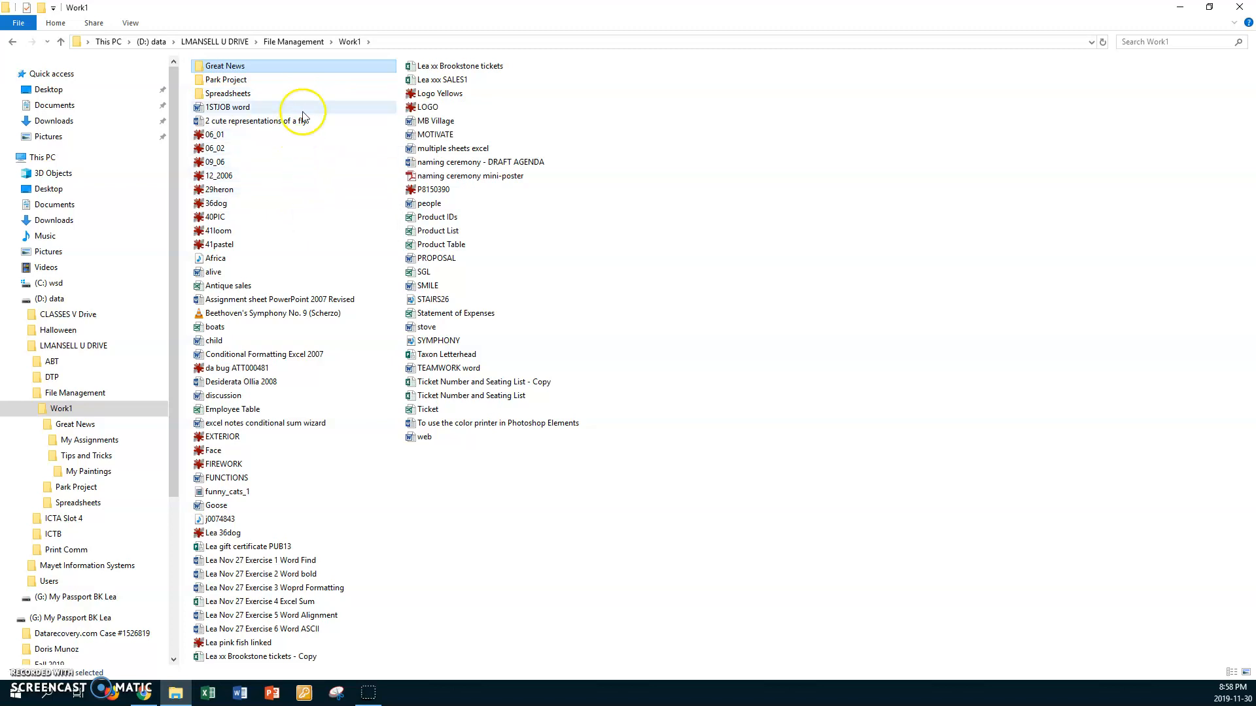
{"action": "left_click", "coordinate": [1124, 41]}
{"action": "type", "text": "exer"}
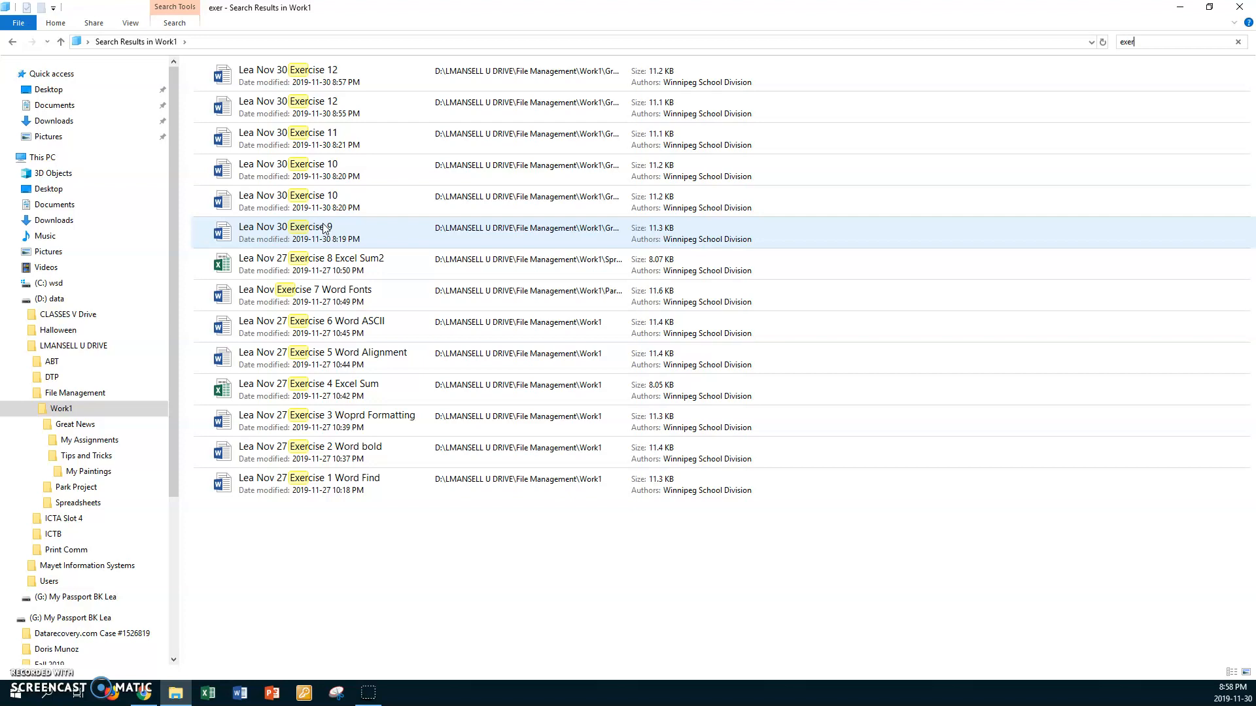
{"action": "double_click", "coordinate": [228, 171]}
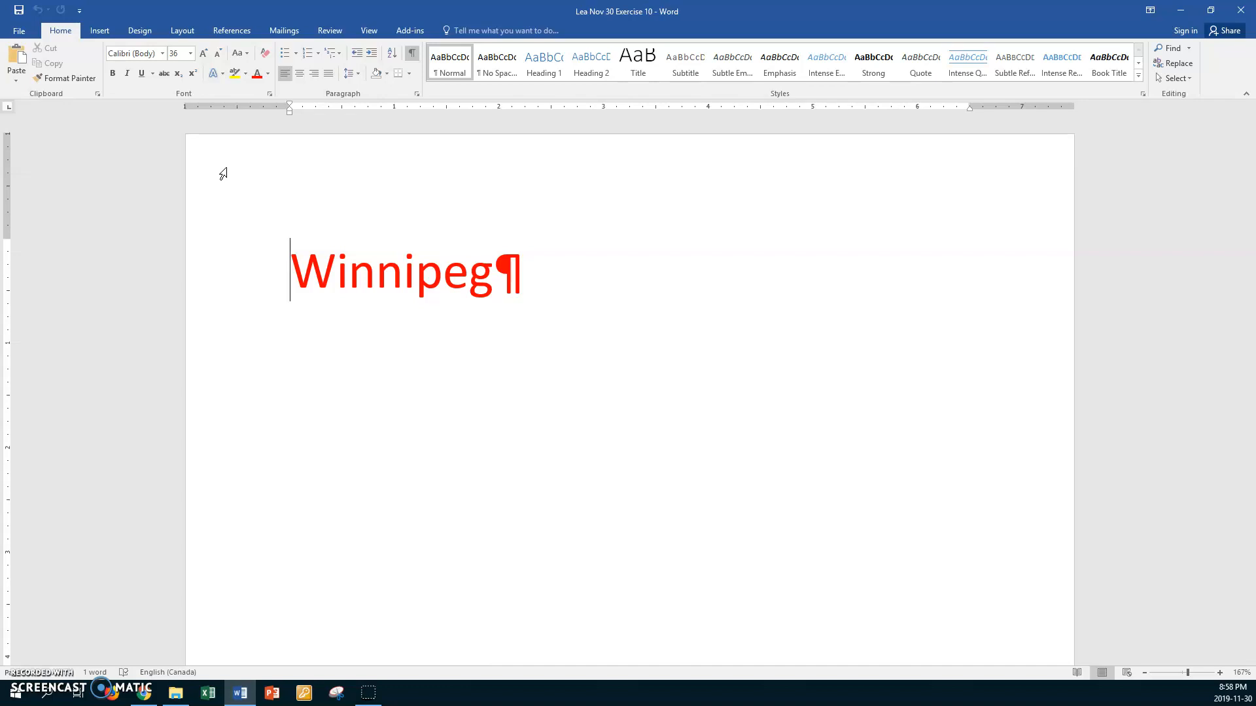
Add the line "What a great city!!!" below "Winnipeg", leaving one blank paragraph between them.
{"action": "key", "text": "End"}
{"action": "key", "text": "Return"}
{"action": "key", "text": "Return"}
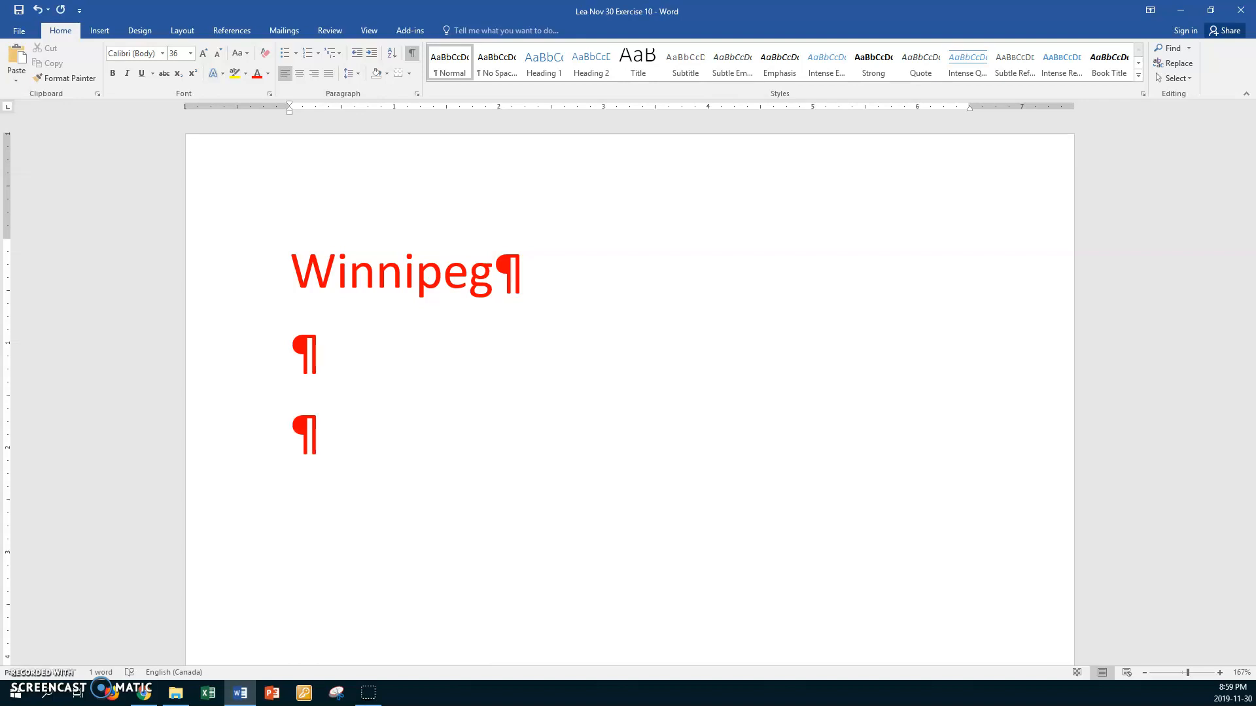
{"action": "type", "text": "What a great city!"}
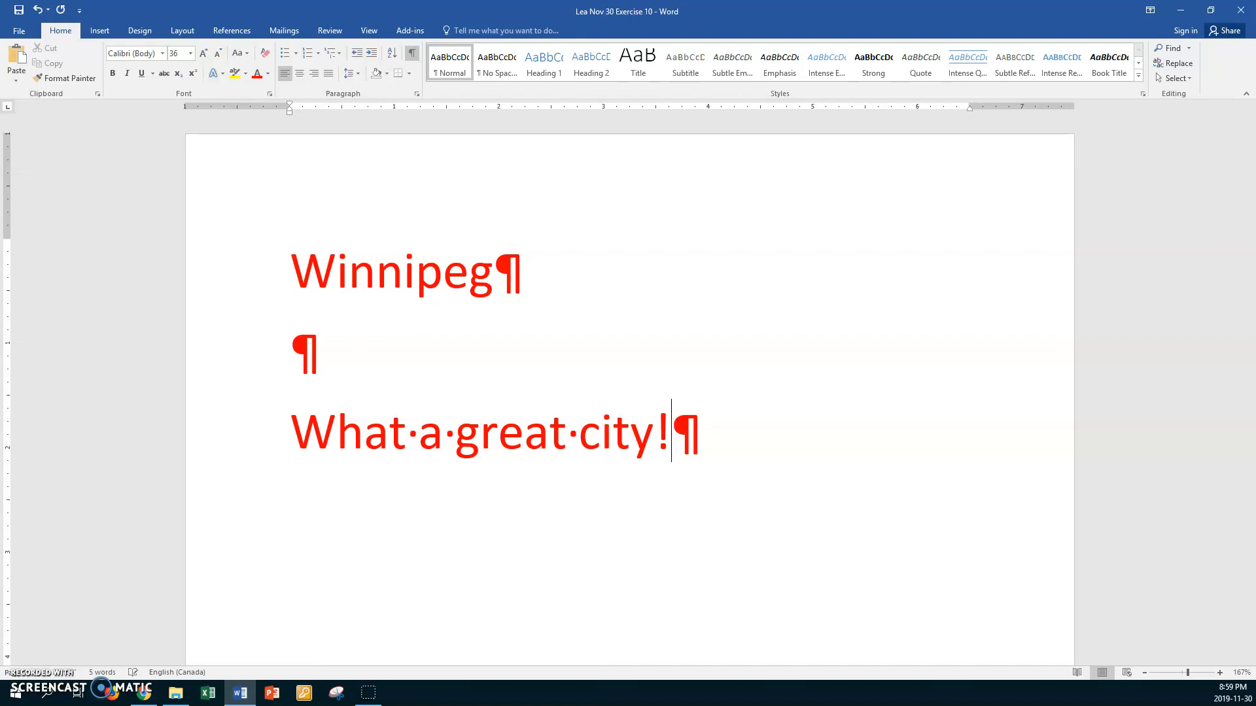
{"action": "type", "text": "!!"}
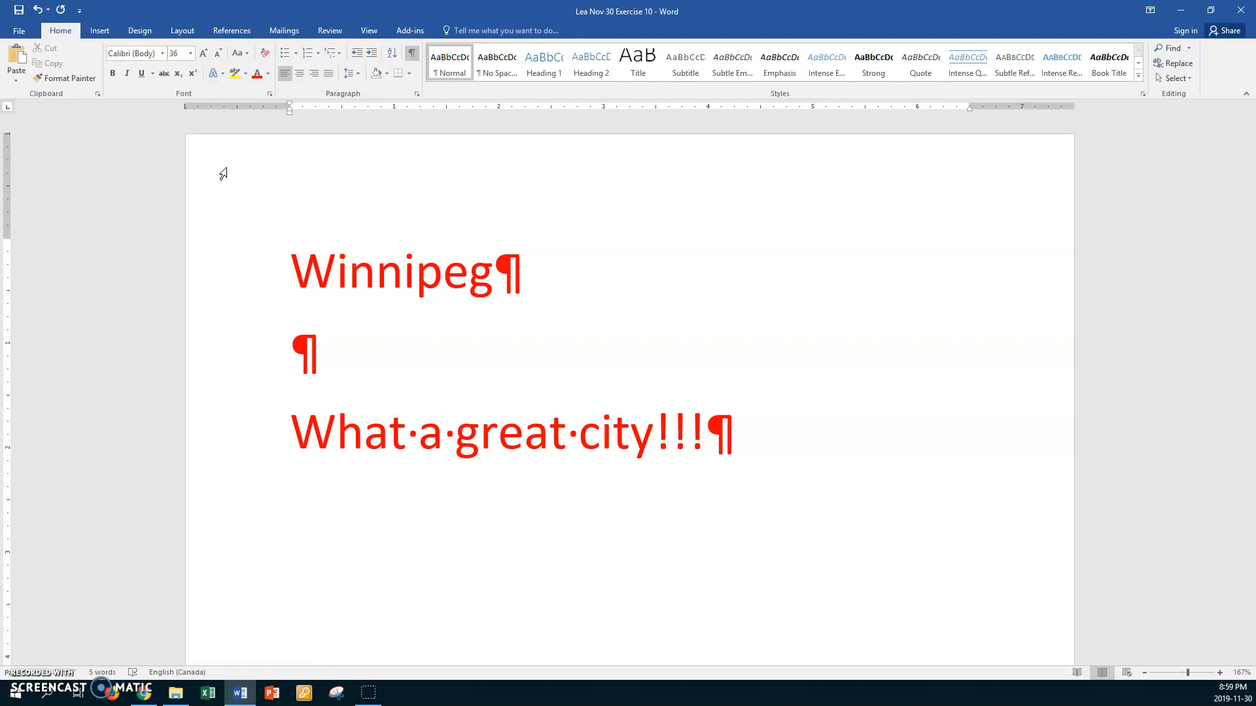
Format the "What a great city!!!" line as green, bold, italic, size 28, and save and close the document.
{"action": "key", "text": "shift+Home"}
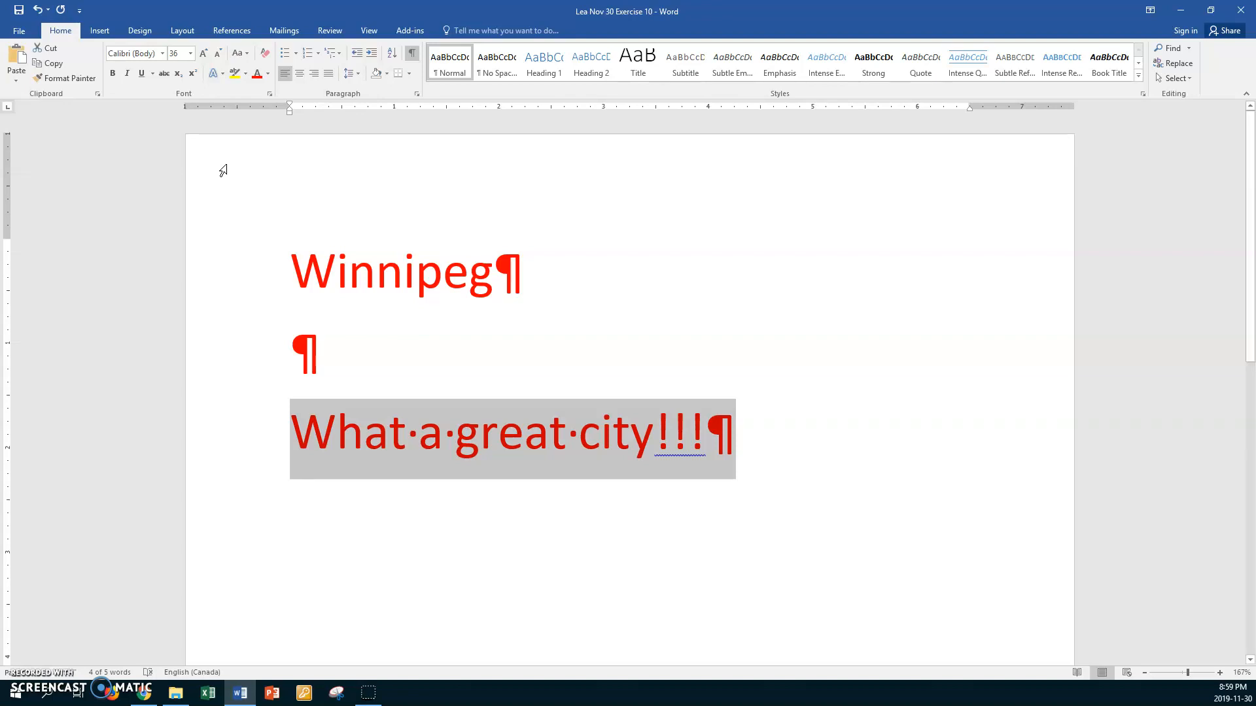
{"action": "left_click", "coordinate": [267, 74]}
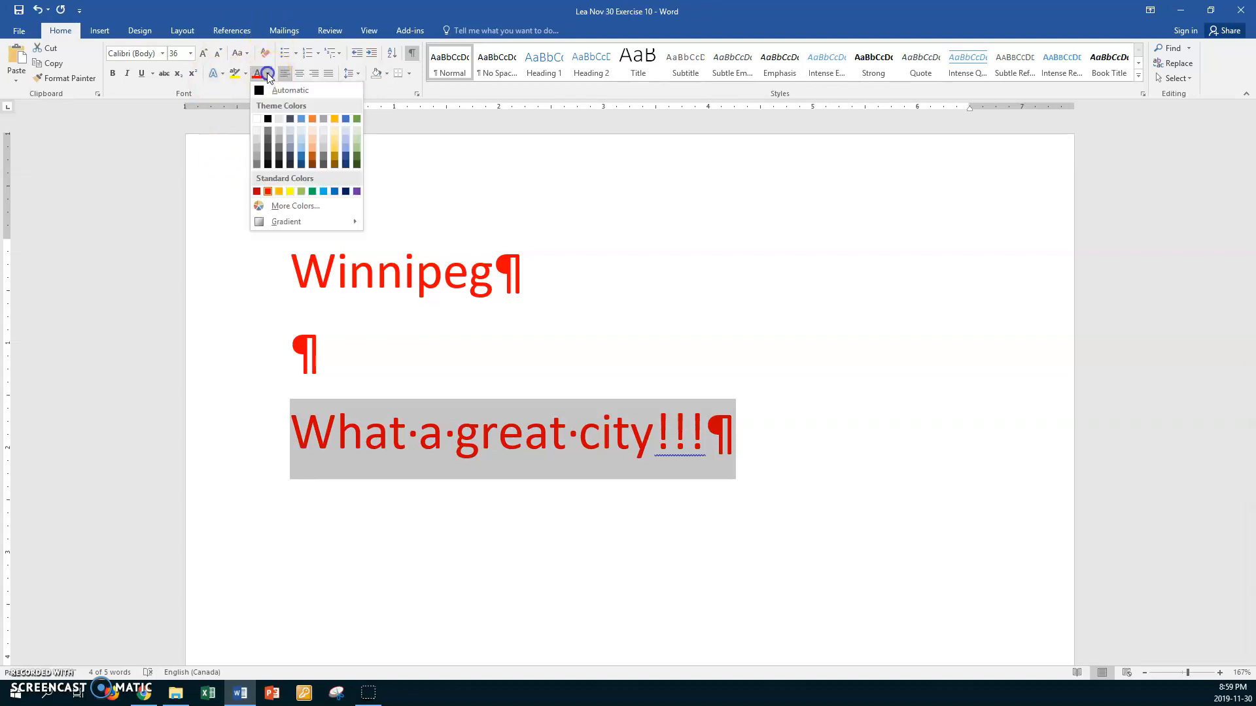
{"action": "left_click", "coordinate": [309, 190]}
{"action": "left_click", "coordinate": [112, 74]}
{"action": "left_click", "coordinate": [127, 73]}
{"action": "left_click", "coordinate": [191, 53]}
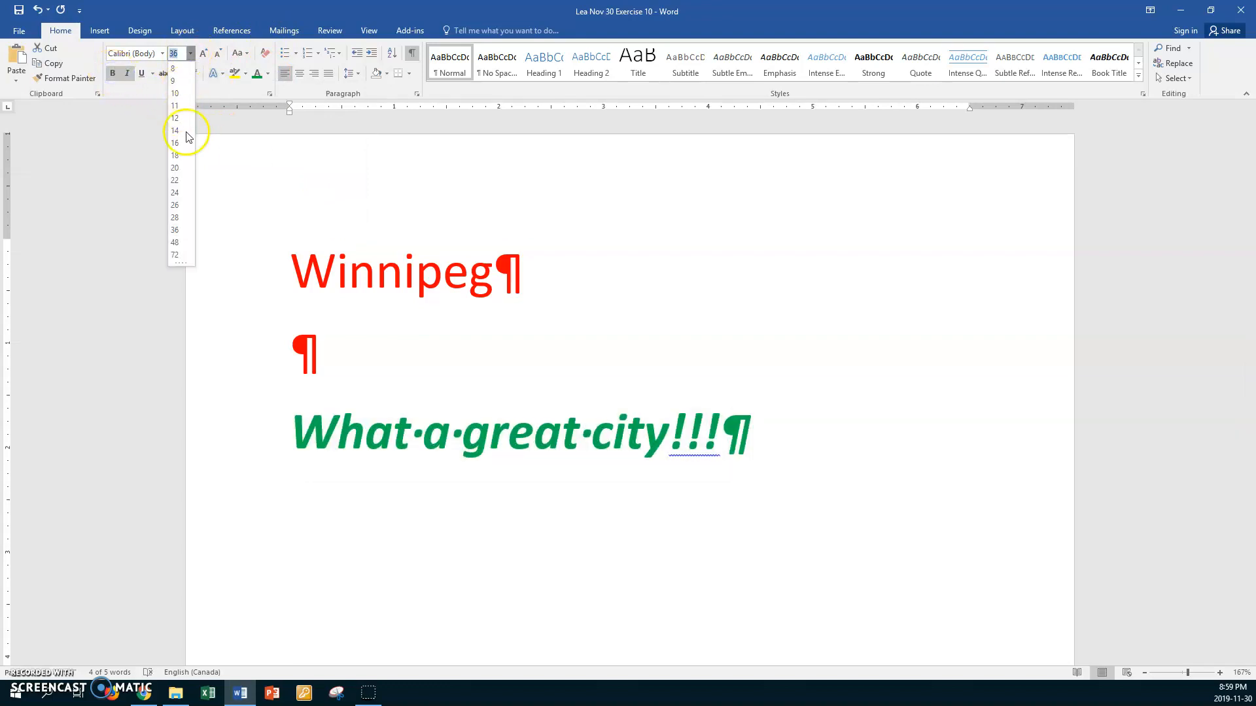
{"action": "left_click", "coordinate": [175, 217]}
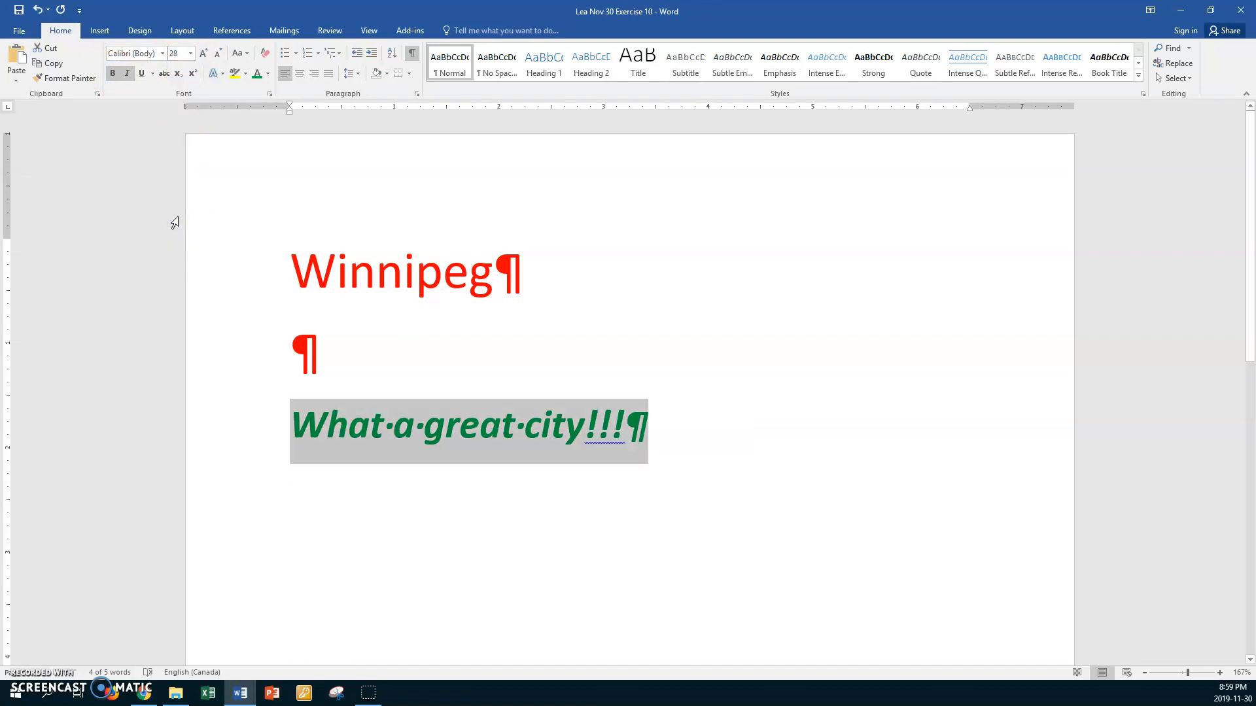
{"action": "left_click", "coordinate": [174, 224]}
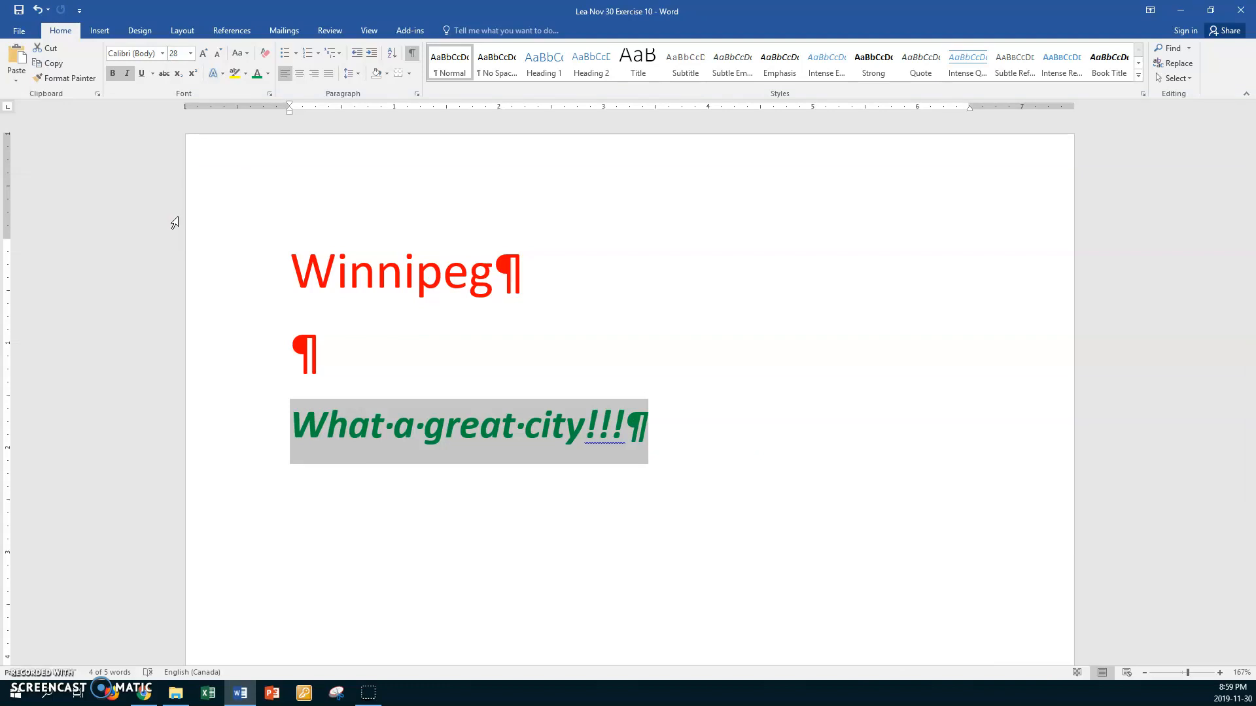
{"action": "left_click", "coordinate": [1240, 12]}
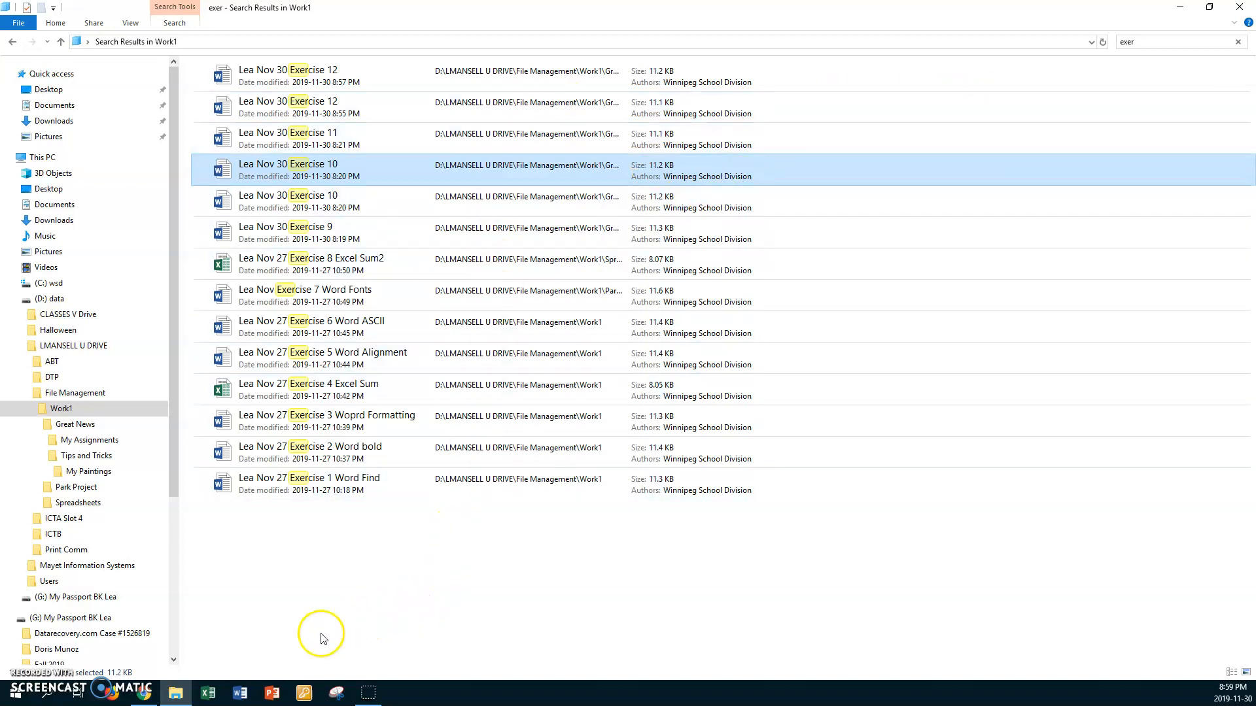
Return to File Explorer, leave the search results for the Work1 folder and open its Great News folder.
{"action": "left_click", "coordinate": [177, 695]}
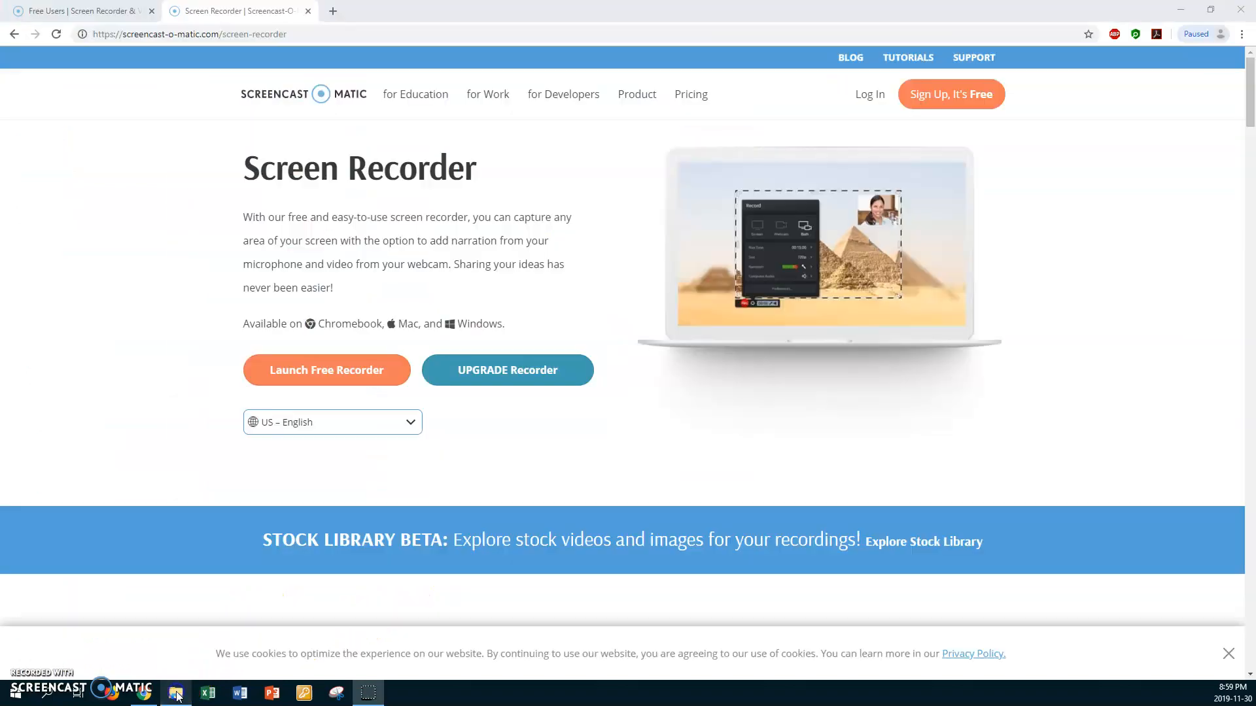
{"action": "left_click", "coordinate": [176, 695]}
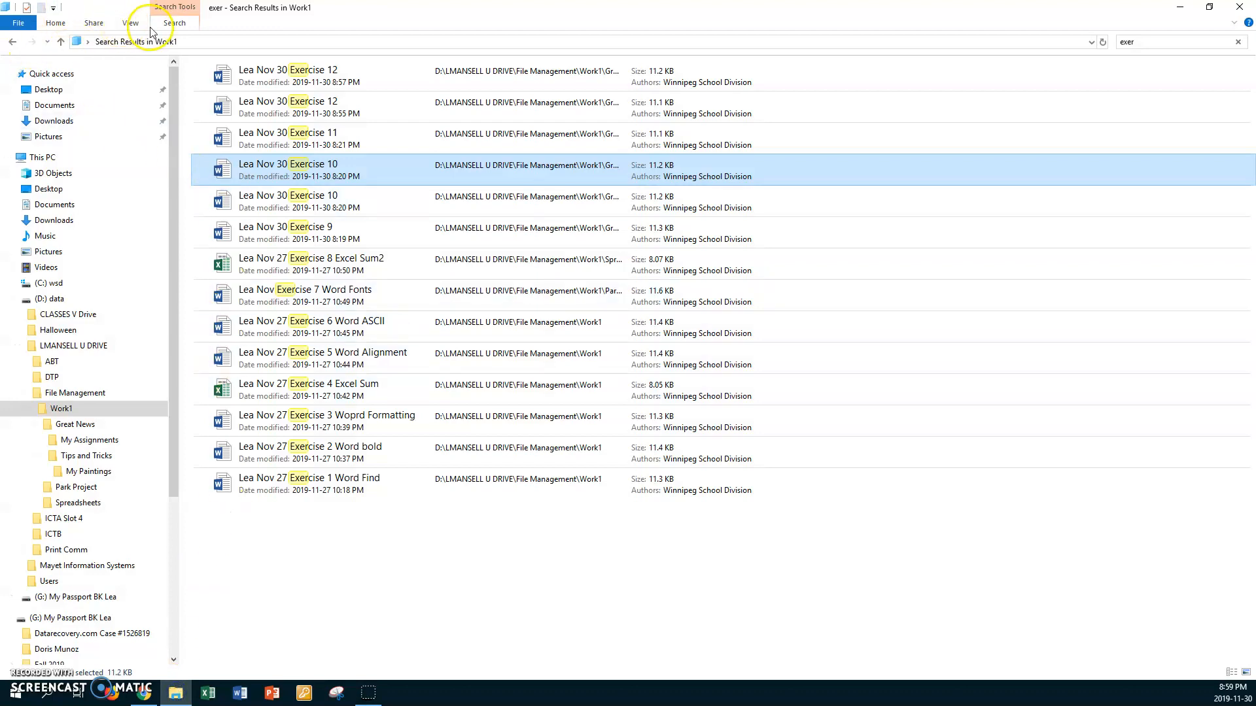
{"action": "left_click", "coordinate": [12, 42]}
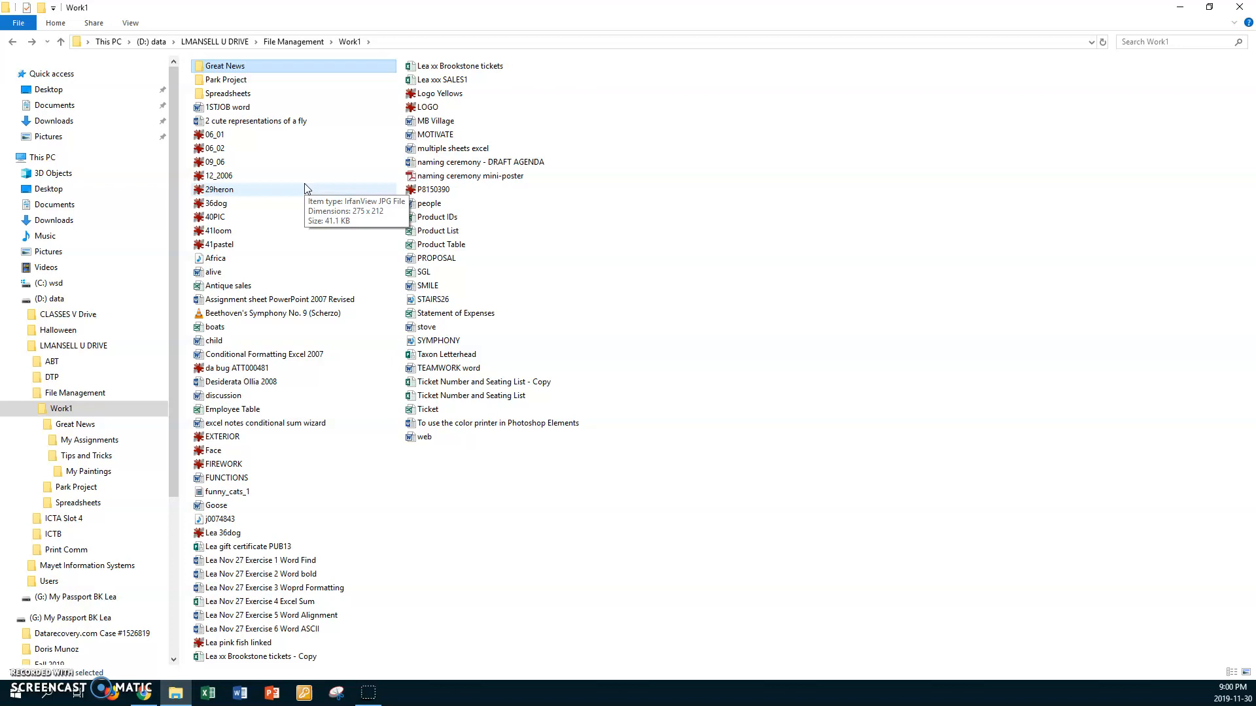
{"action": "double_click", "coordinate": [199, 66]}
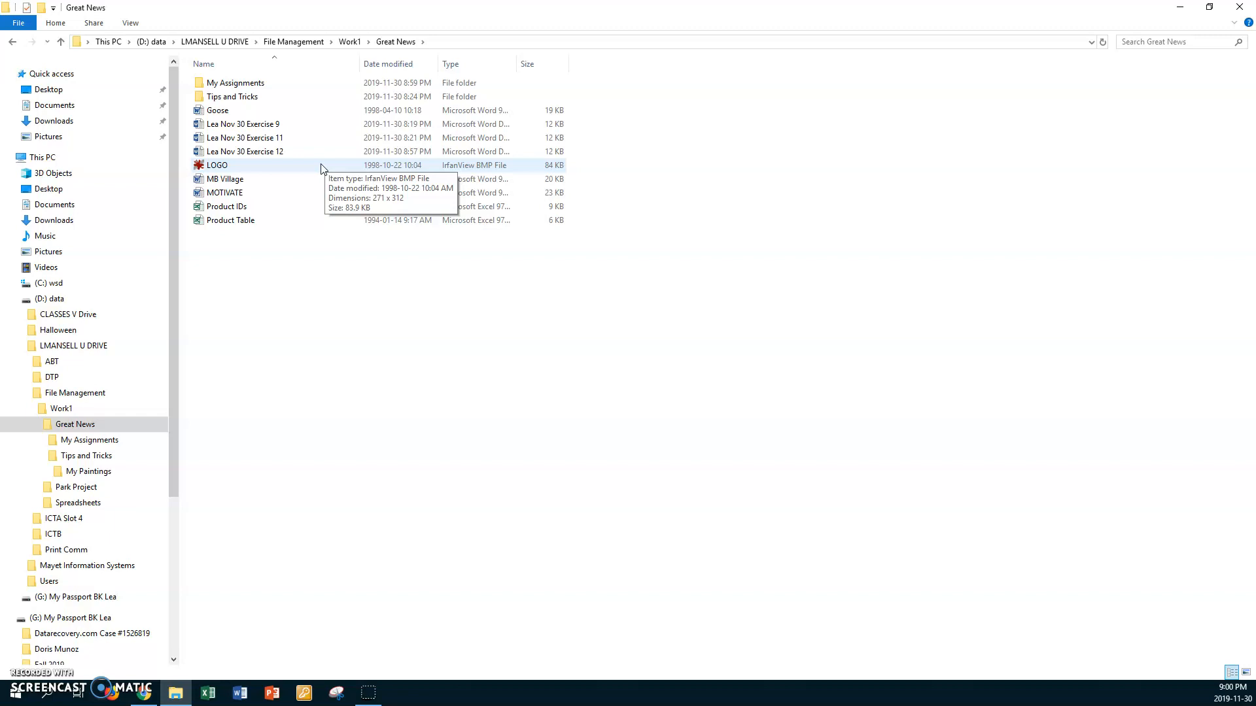
{"action": "left_click", "coordinate": [319, 142]}
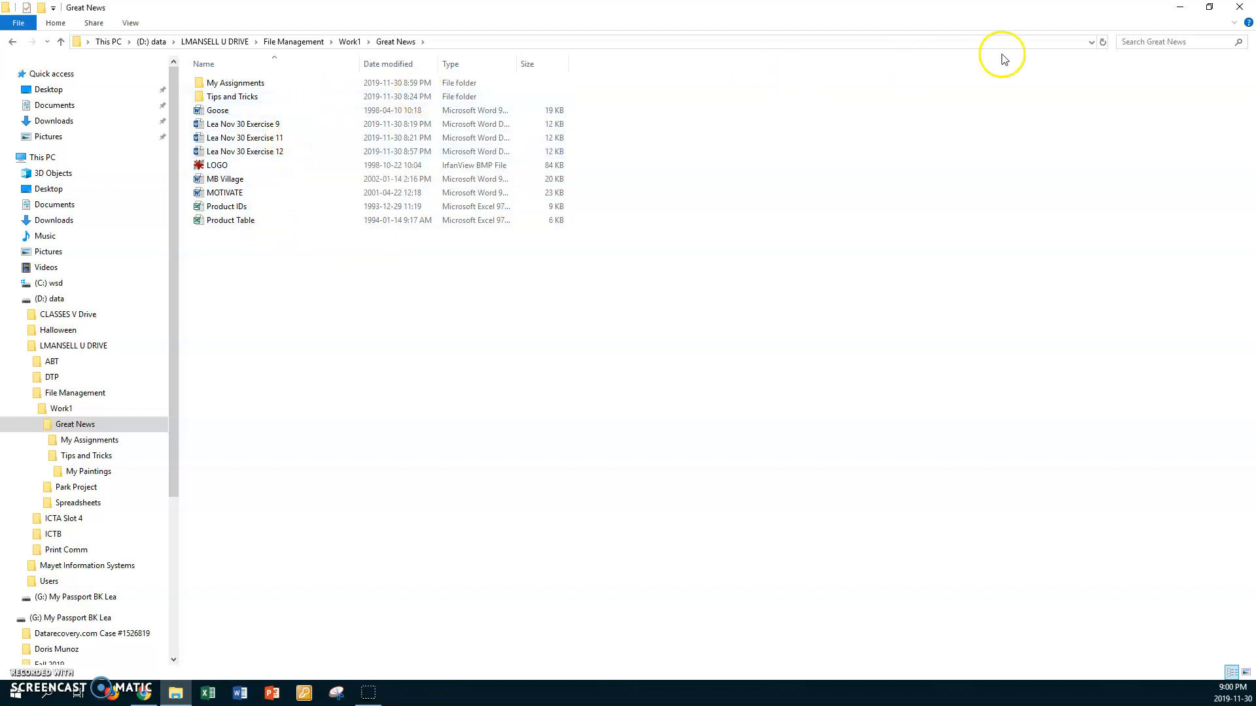
Search the Great News folder for "exercise" and narrow the search to "exercise 10".
{"action": "left_click", "coordinate": [1136, 42]}
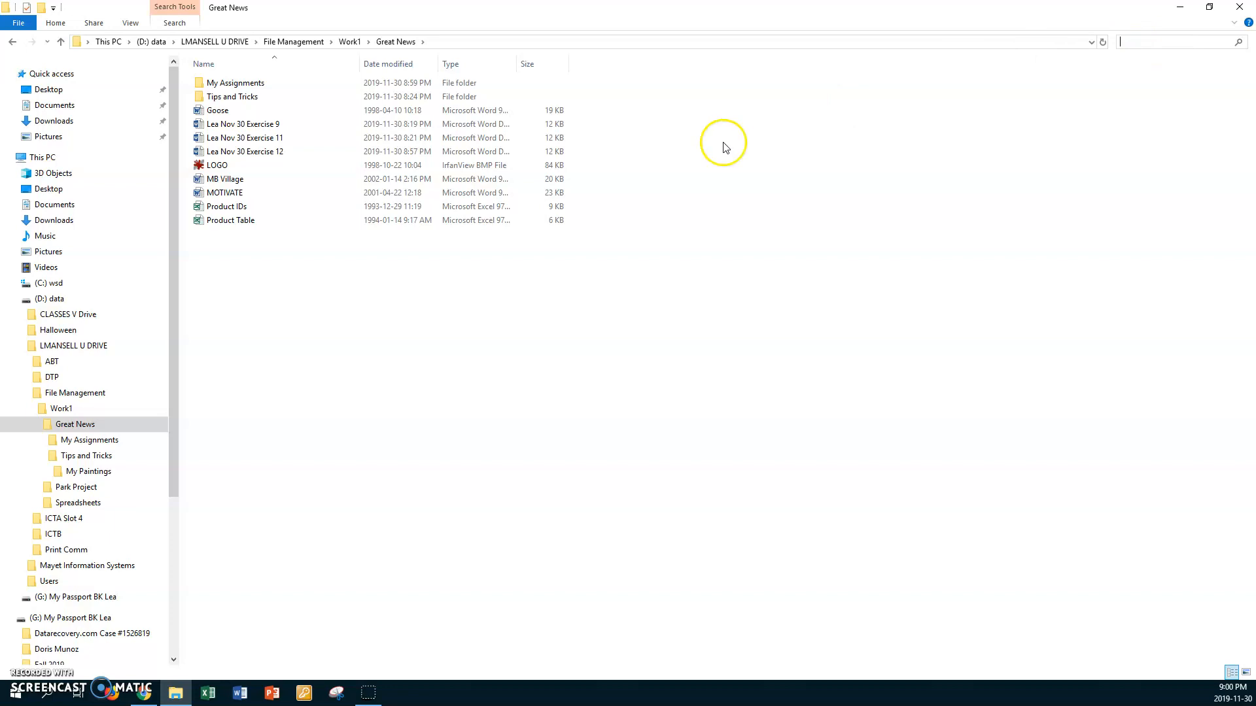
{"action": "type", "text": "exer"}
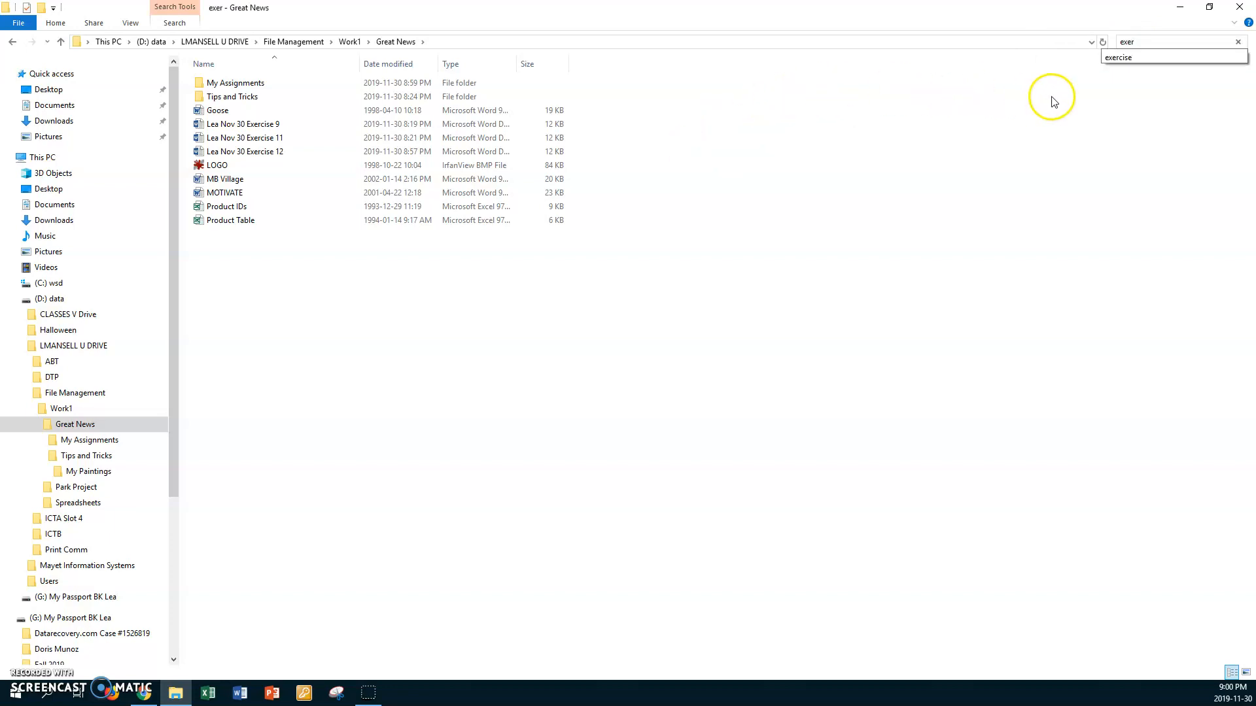
{"action": "left_click", "coordinate": [1142, 57]}
{"action": "left_click", "coordinate": [1155, 42]}
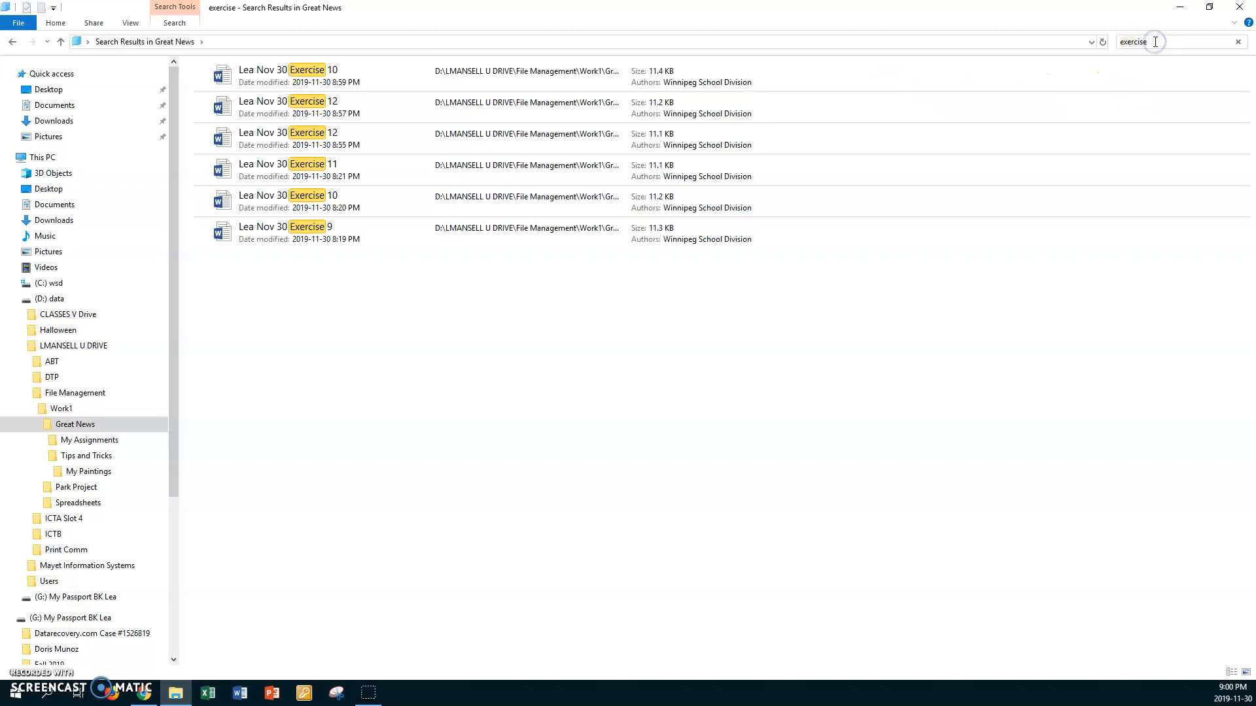
{"action": "type", "text": "10"}
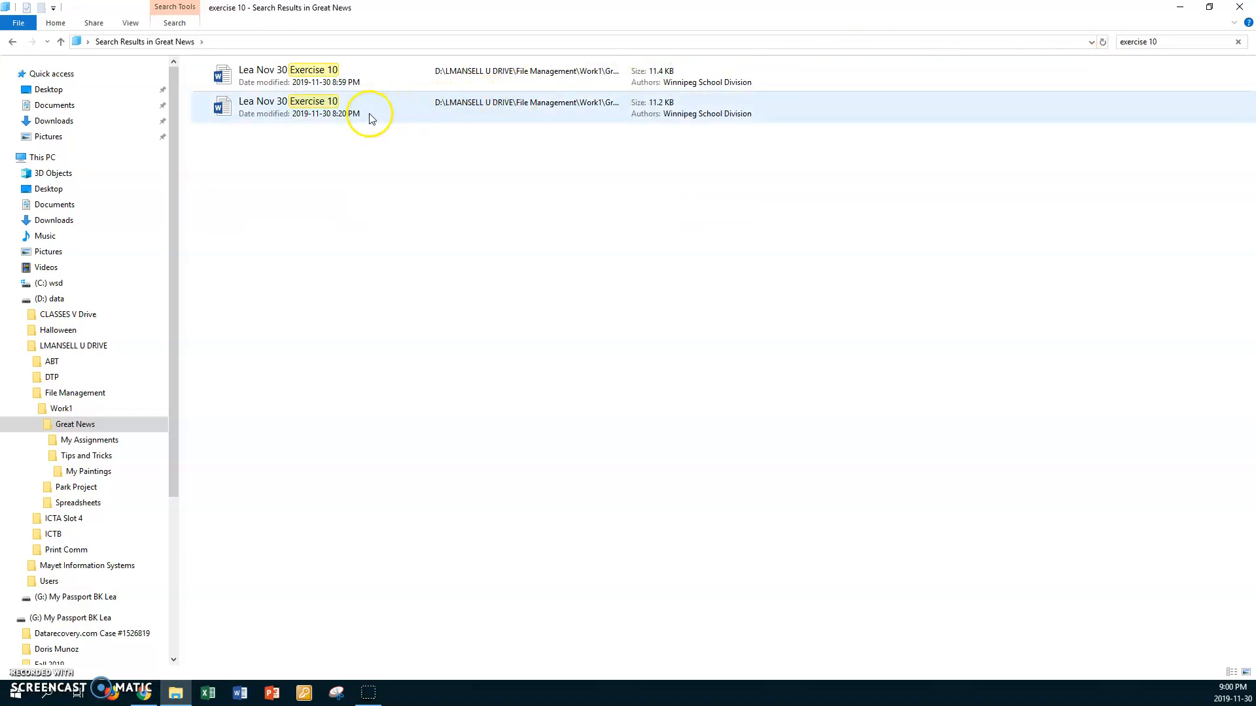
Leave the search results and open the Nov 30 Exercise 10 document from the My Assignments folder.
{"action": "left_click", "coordinate": [12, 42]}
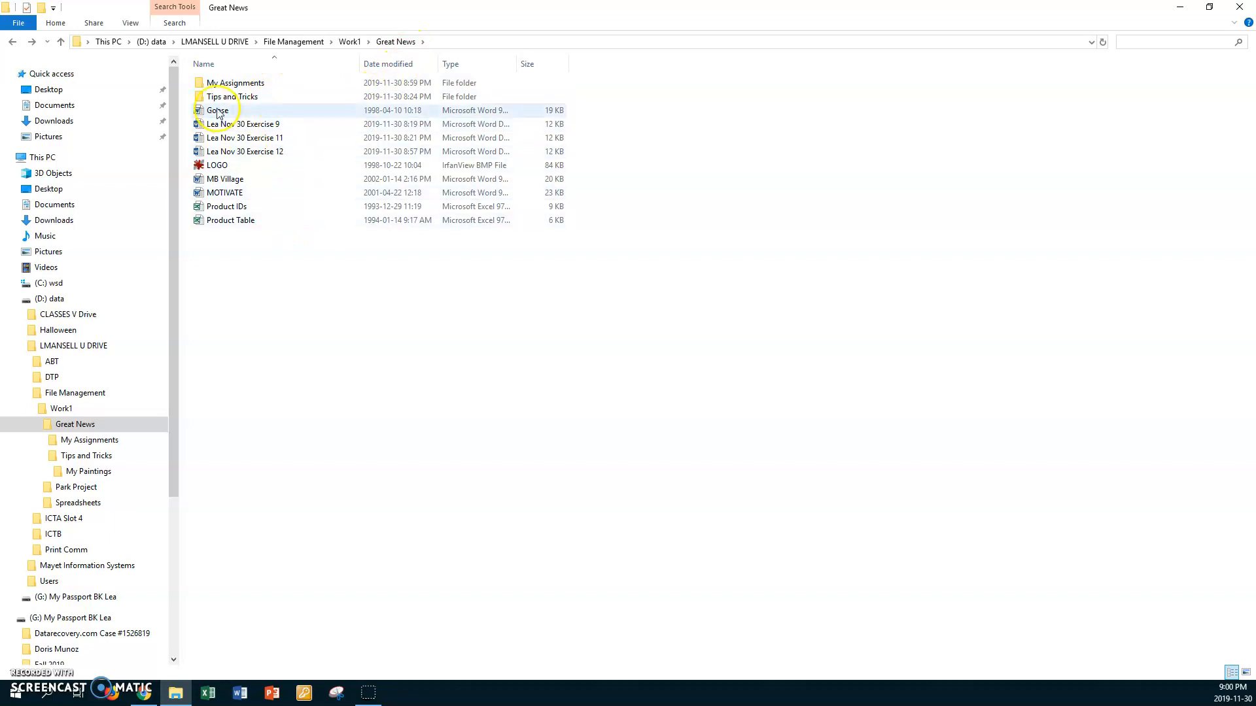
{"action": "double_click", "coordinate": [202, 85]}
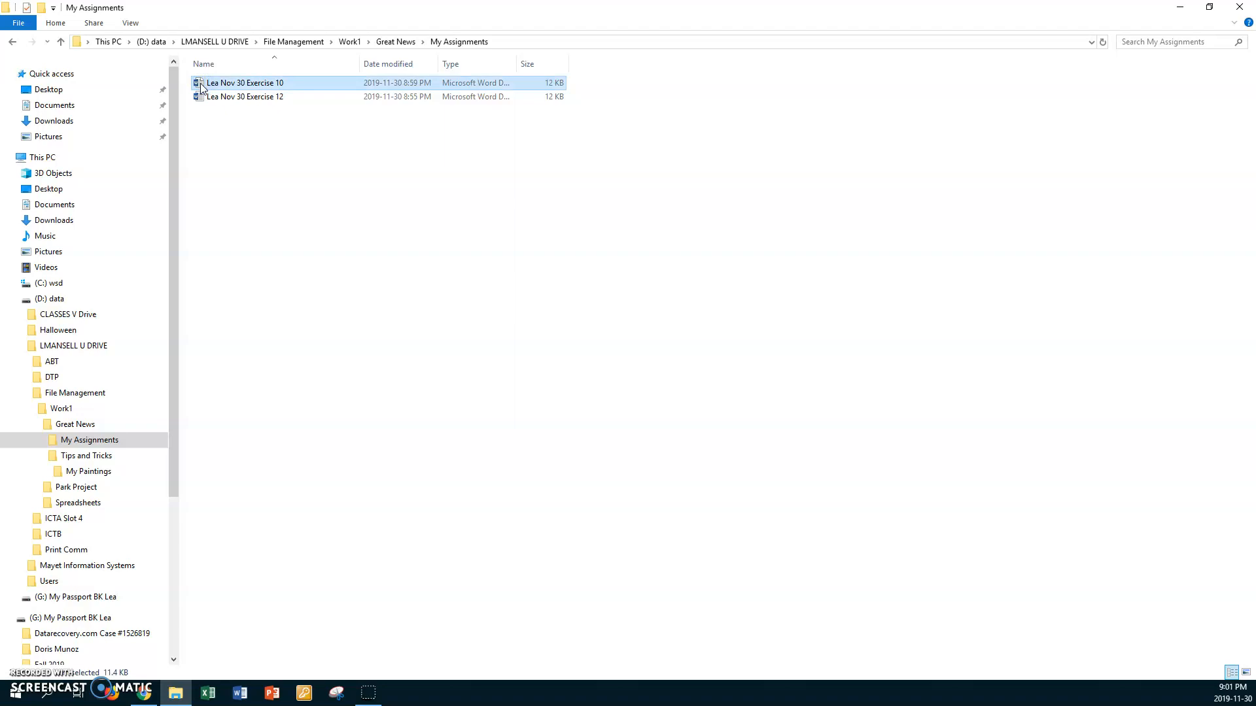
{"action": "double_click", "coordinate": [202, 85]}
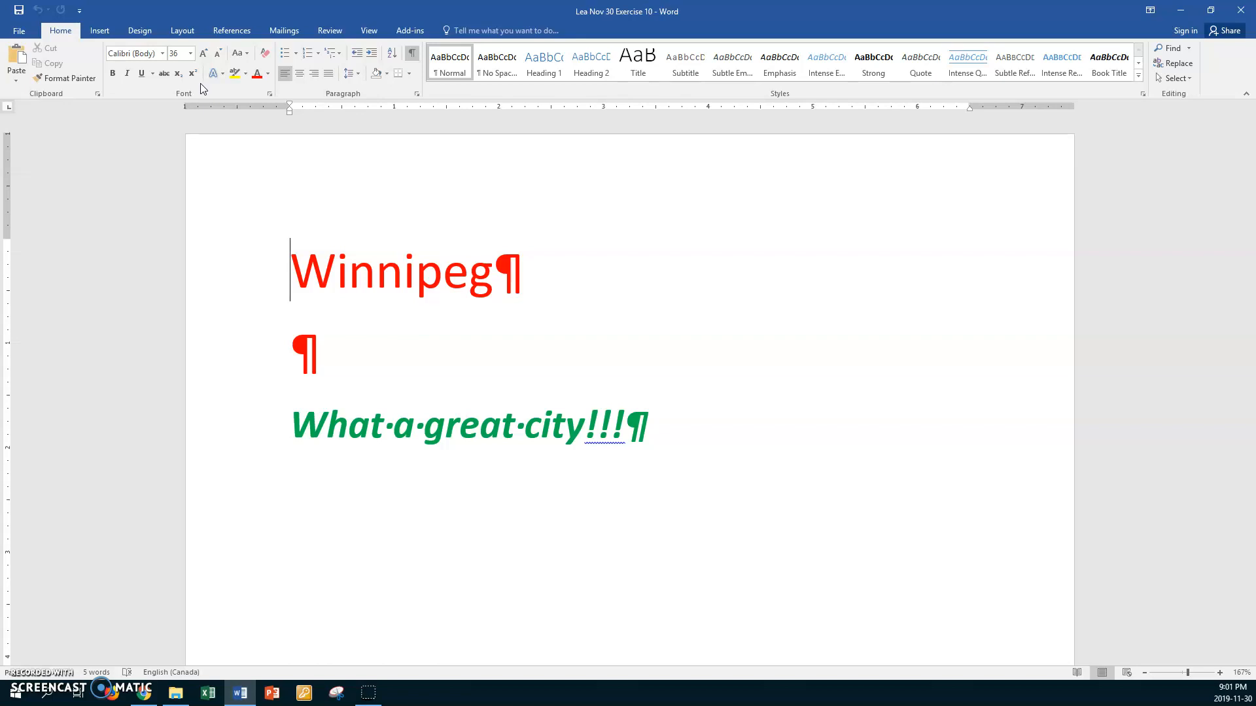
Add two blank lines above Winnipeg and insert the date on the first one in the "Saturday, November 30, 2019" format.
{"action": "key", "text": "Return"}
{"action": "key", "text": "Return"}
{"action": "key", "text": "Up"}
{"action": "key", "text": "Up"}
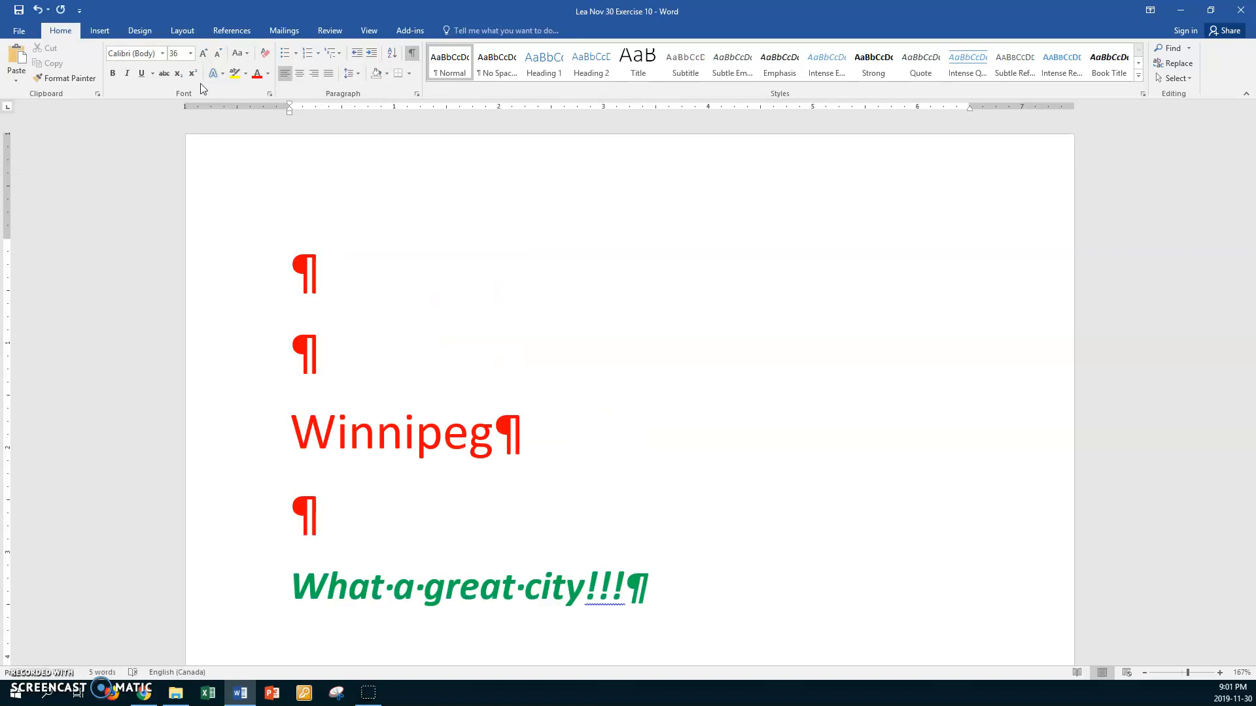
{"action": "left_click", "coordinate": [65, 32]}
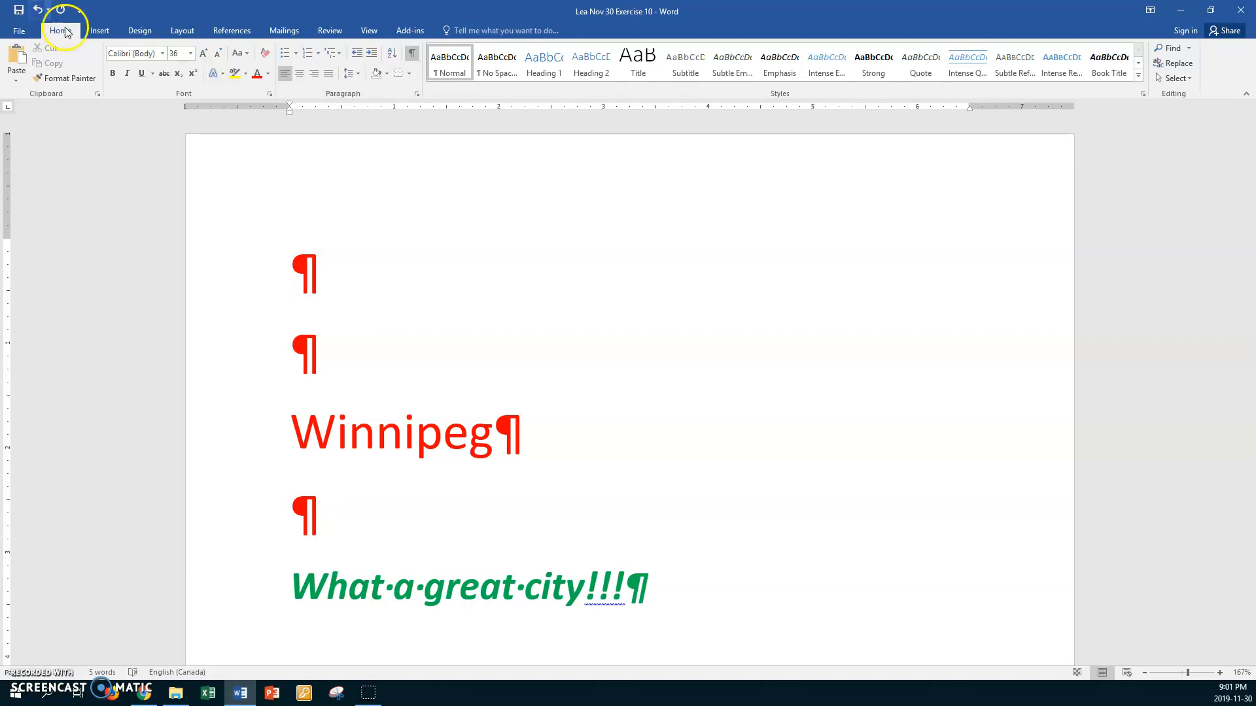
{"action": "left_click", "coordinate": [100, 31]}
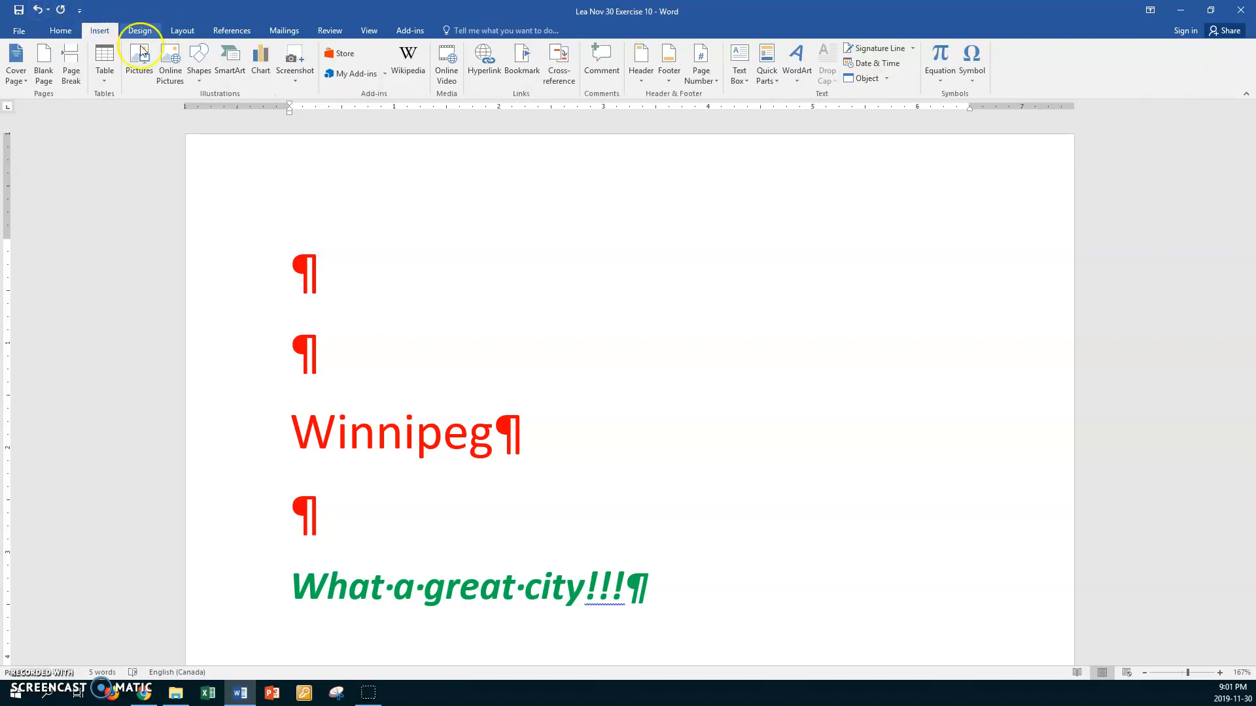
{"action": "left_click", "coordinate": [882, 63]}
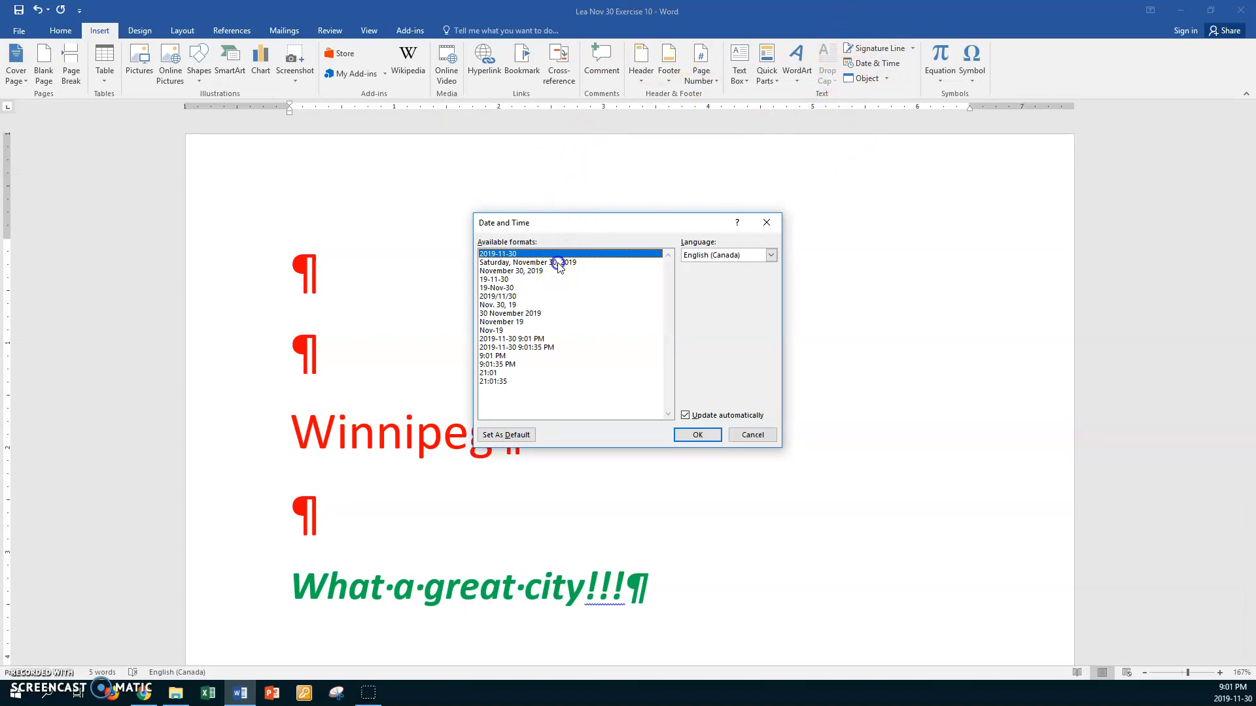
{"action": "left_click", "coordinate": [698, 435]}
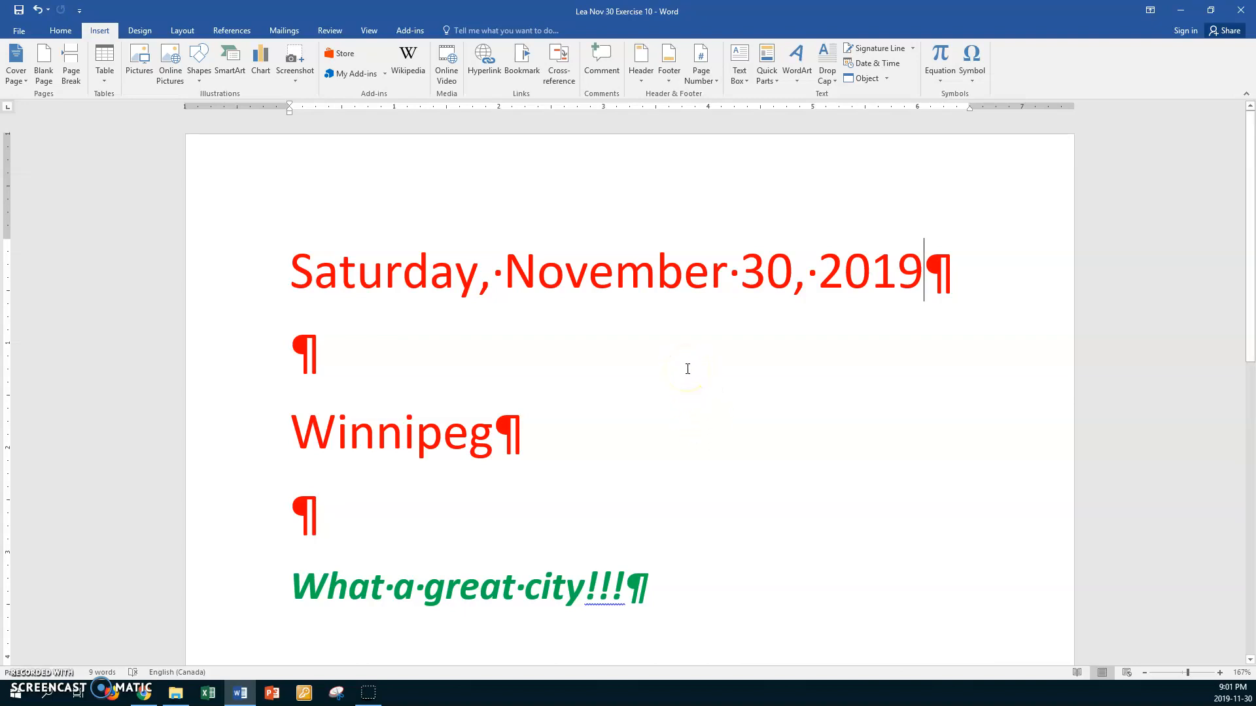
Save and close the Exercise 10 document, and return to the Great News folder inside Work1 in File Explorer.
{"action": "key", "text": "ctrl+w"}
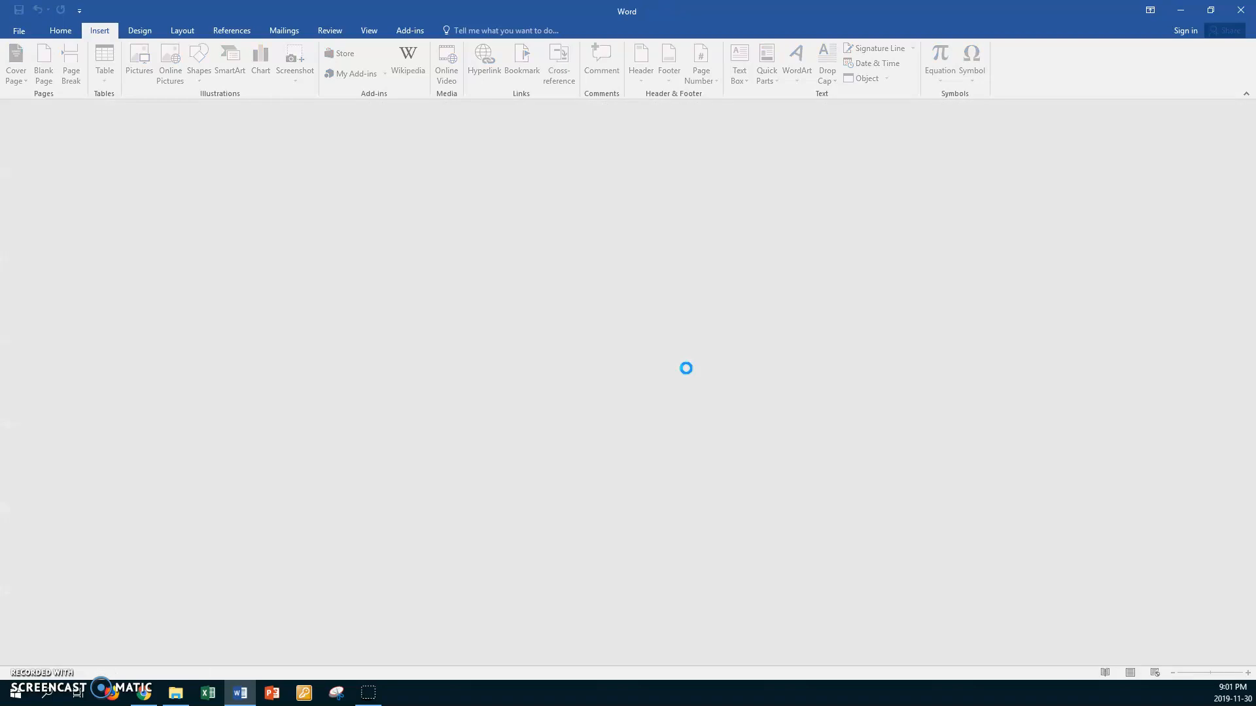
{"action": "left_click", "coordinate": [1181, 12]}
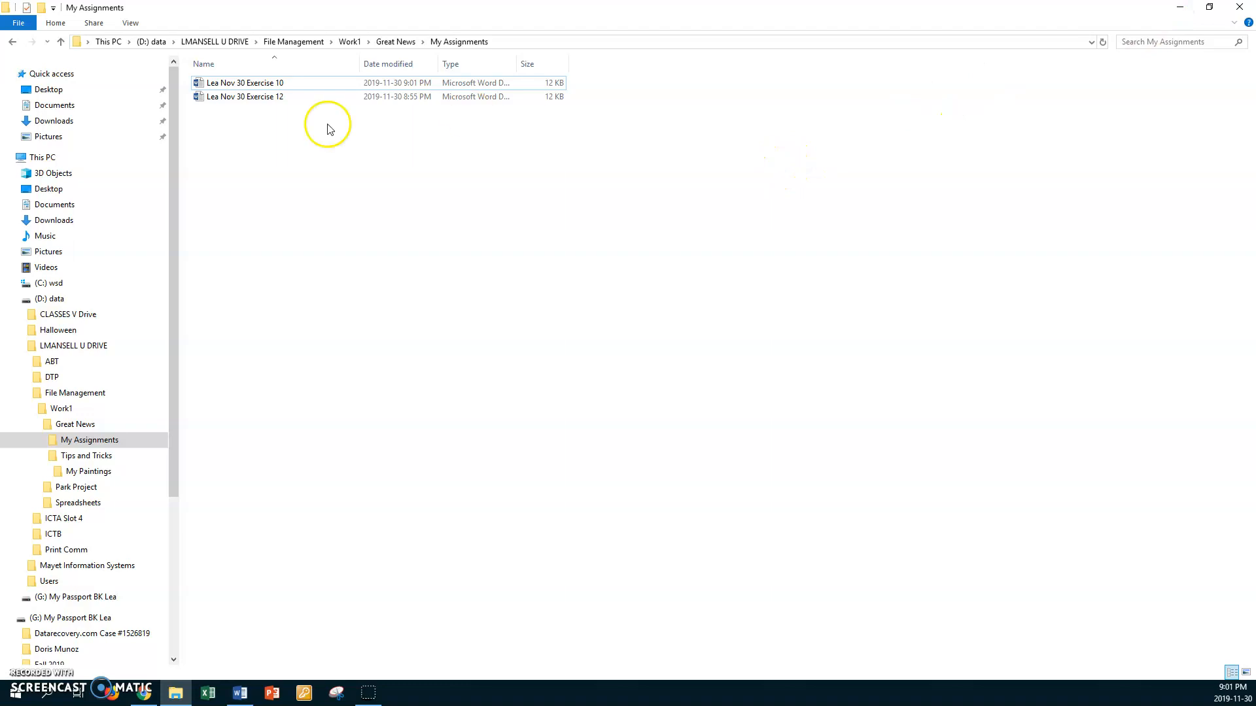
{"action": "left_click", "coordinate": [175, 693]}
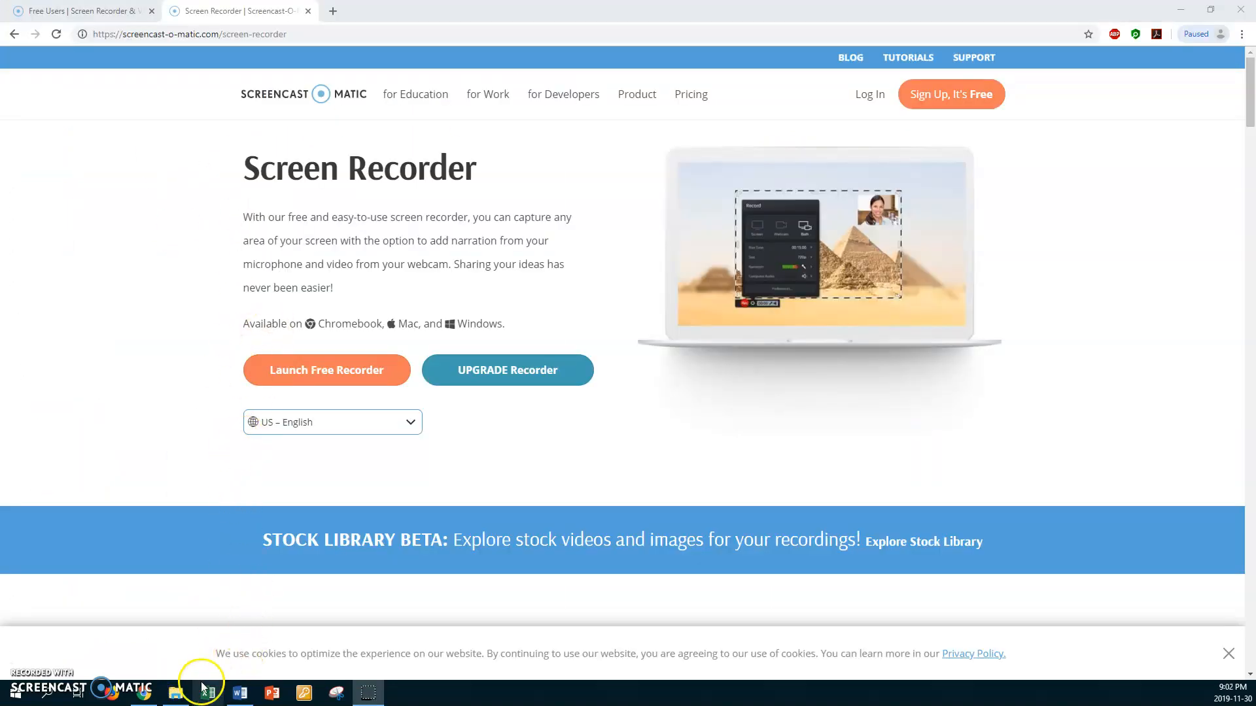
{"action": "left_click", "coordinate": [175, 693]}
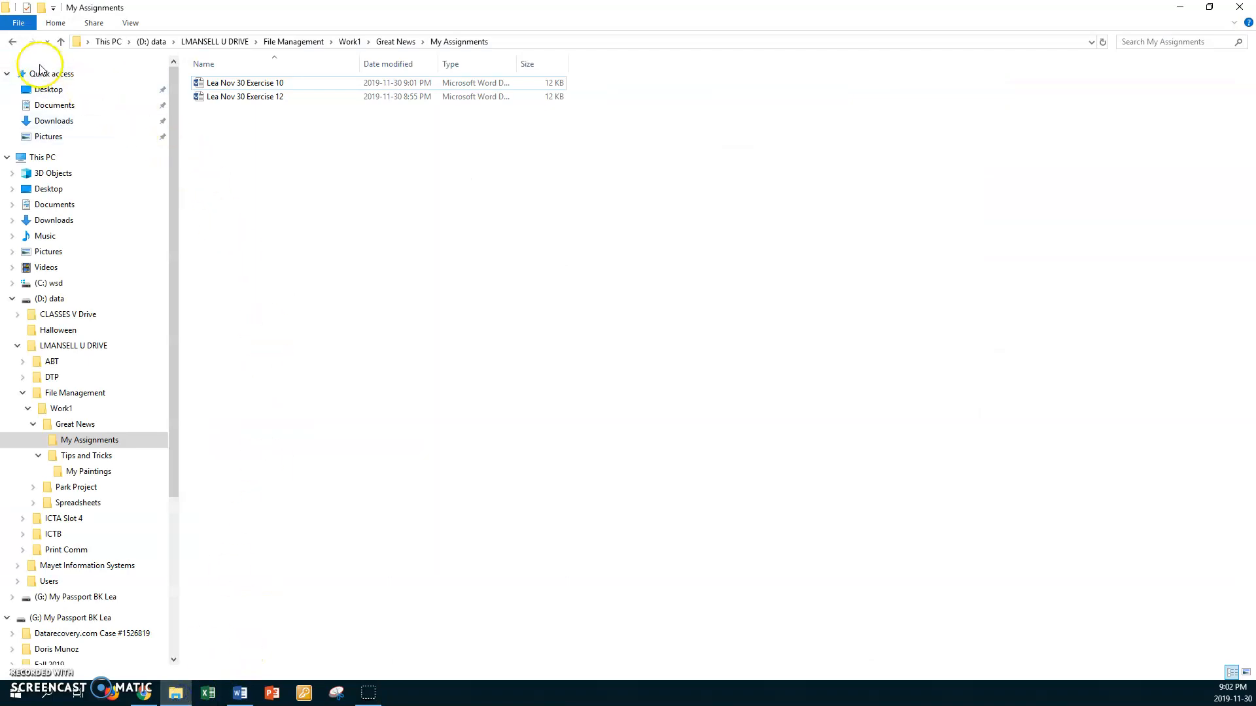
{"action": "left_click", "coordinate": [13, 41]}
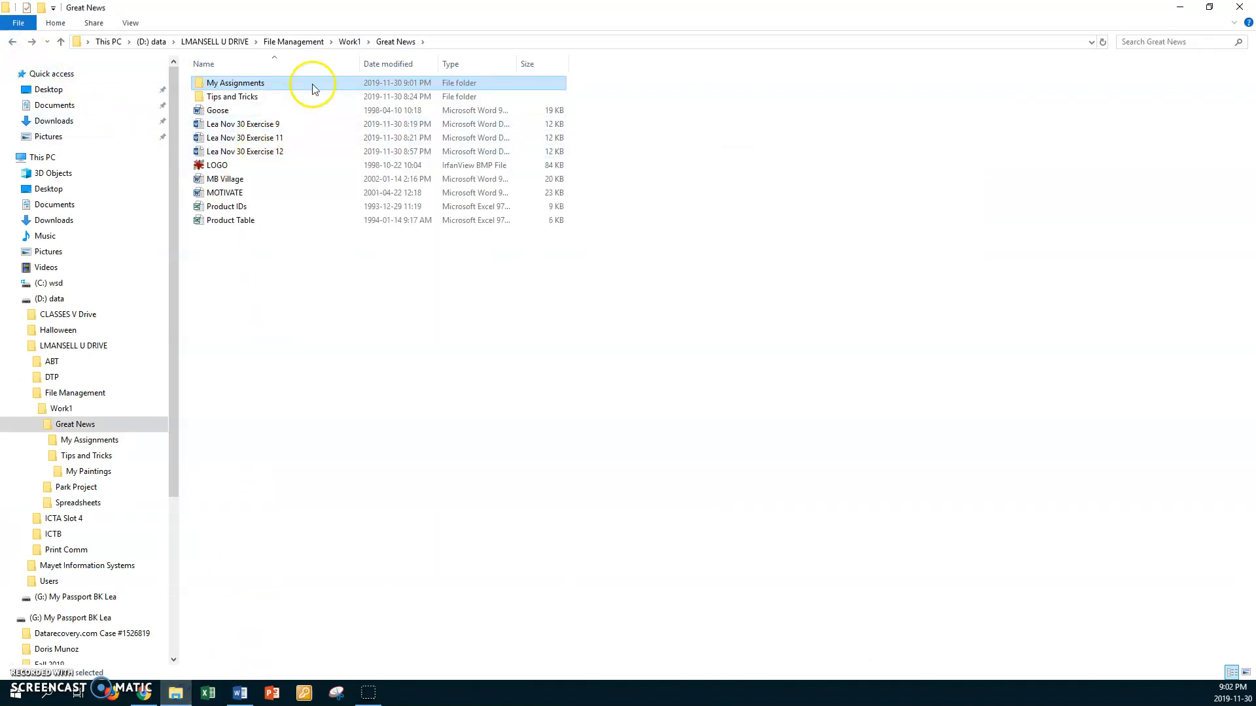
{"action": "left_click", "coordinate": [350, 41]}
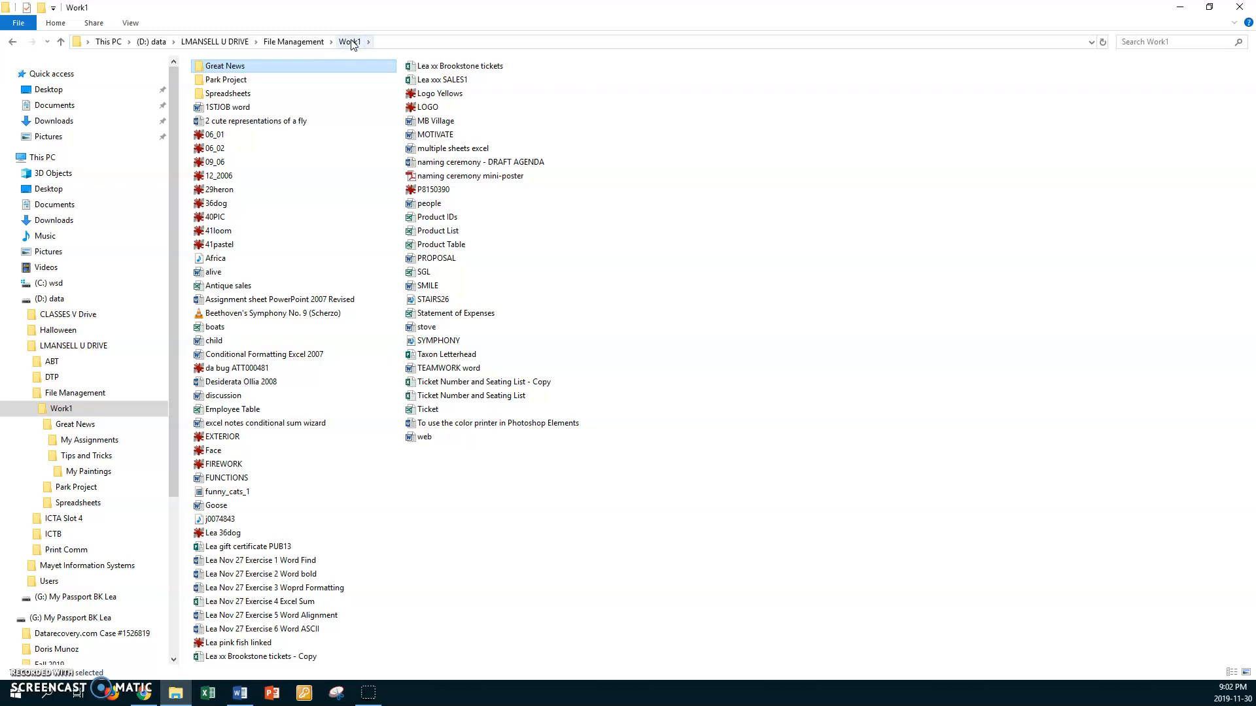
{"action": "double_click", "coordinate": [200, 65]}
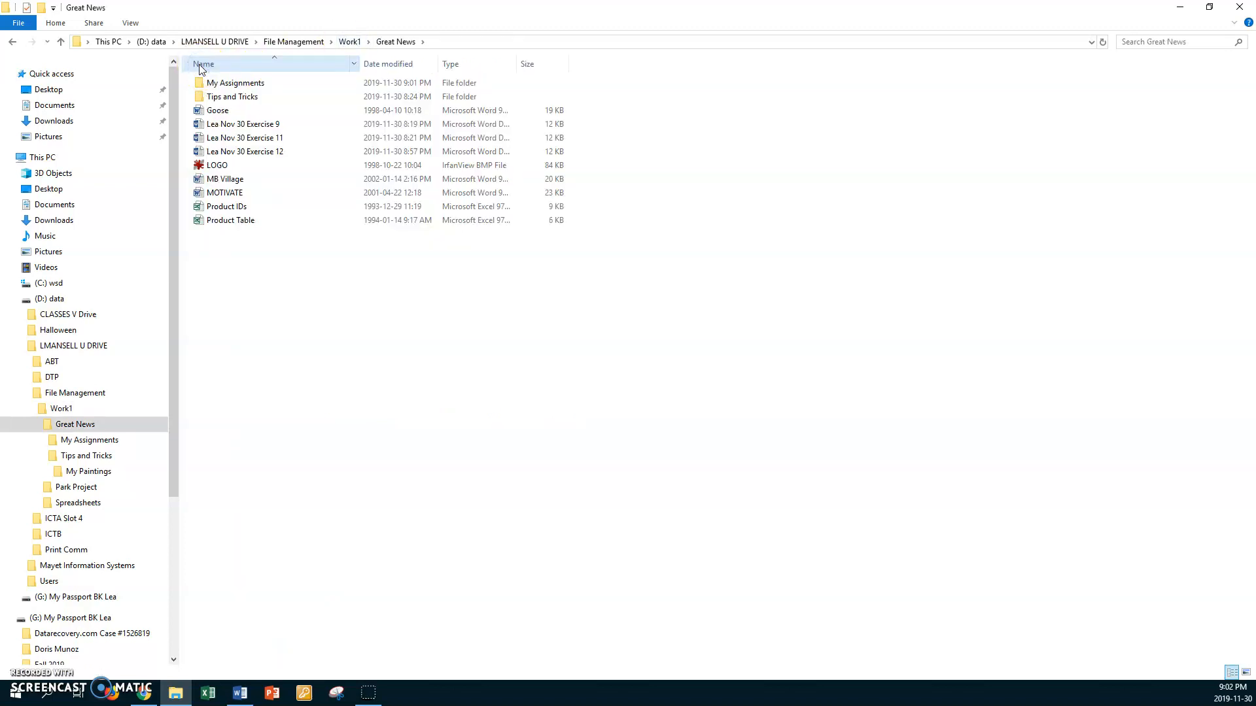
Rename the Nov 30 Exercise 12 document in the Great News folder as "My best Work".
{"action": "left_click", "coordinate": [271, 155]}
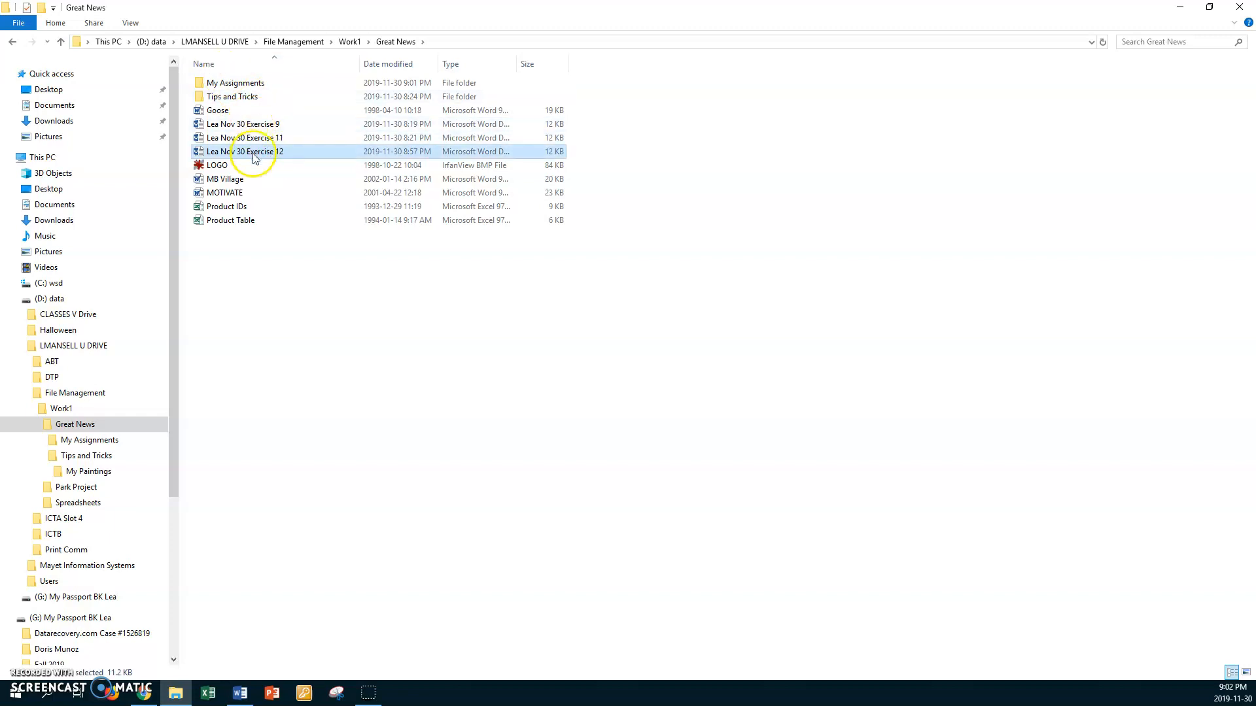
{"action": "right_click", "coordinate": [257, 155]}
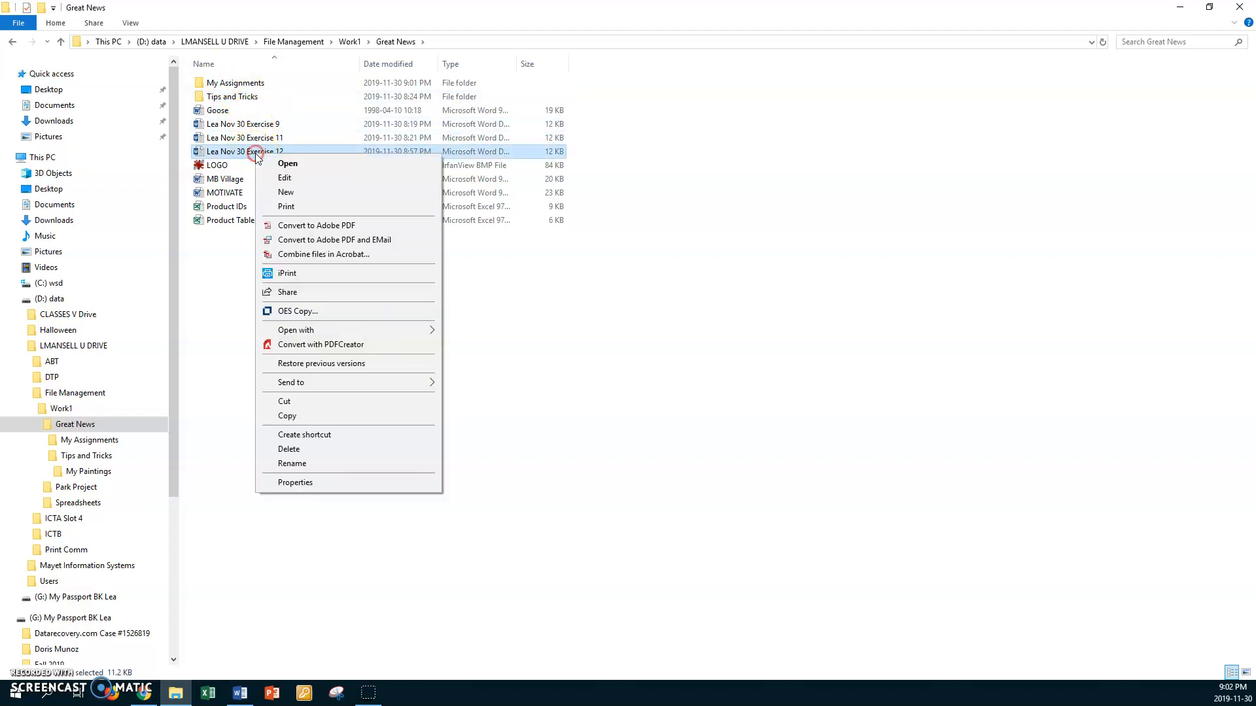
{"action": "left_click", "coordinate": [305, 463]}
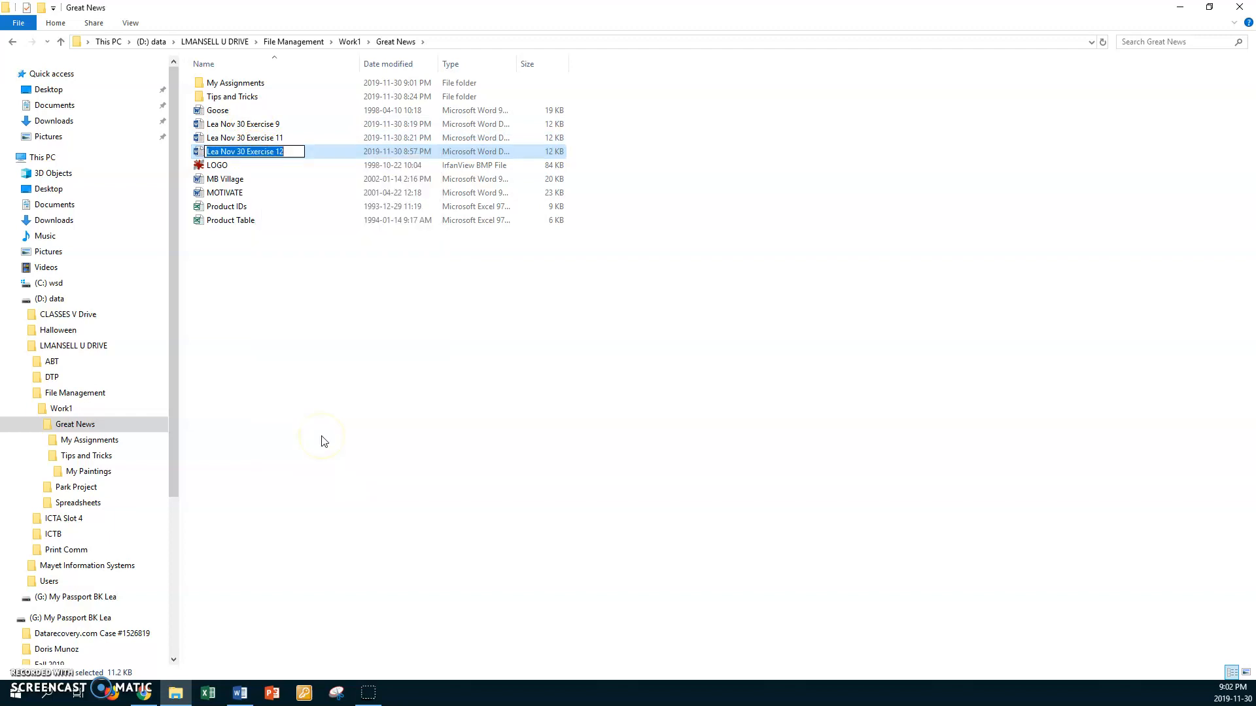
{"action": "type", "text": "My best "}
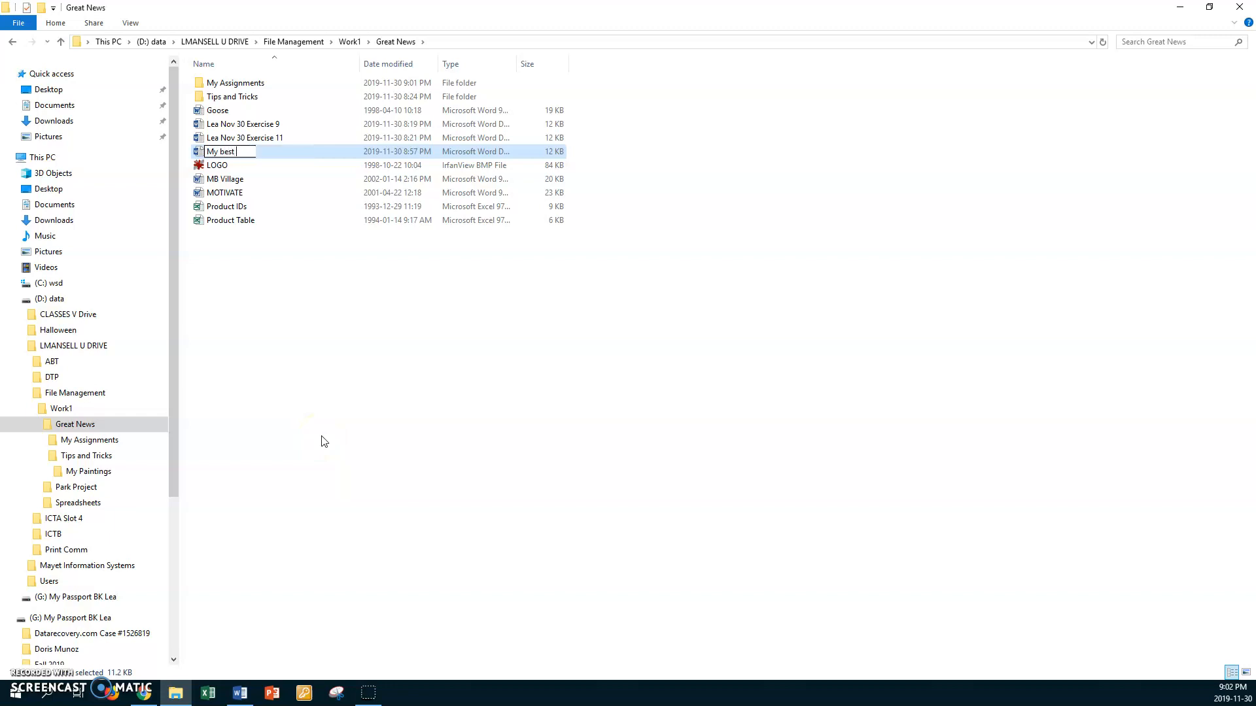
{"action": "type", "text": "Word"}
{"action": "key", "text": "BackSpace"}
{"action": "type", "text": "k"}
{"action": "key", "text": "Return"}
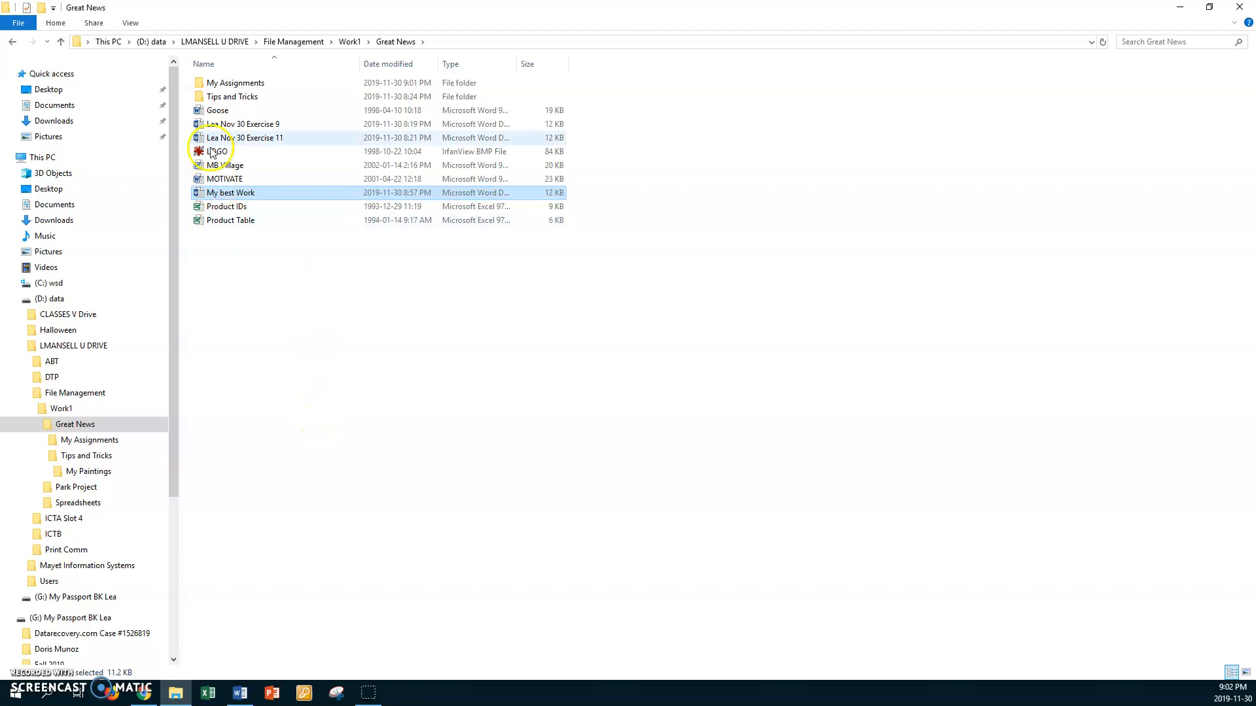
{"action": "left_click", "coordinate": [200, 98]}
{"action": "double_click", "coordinate": [199, 98]}
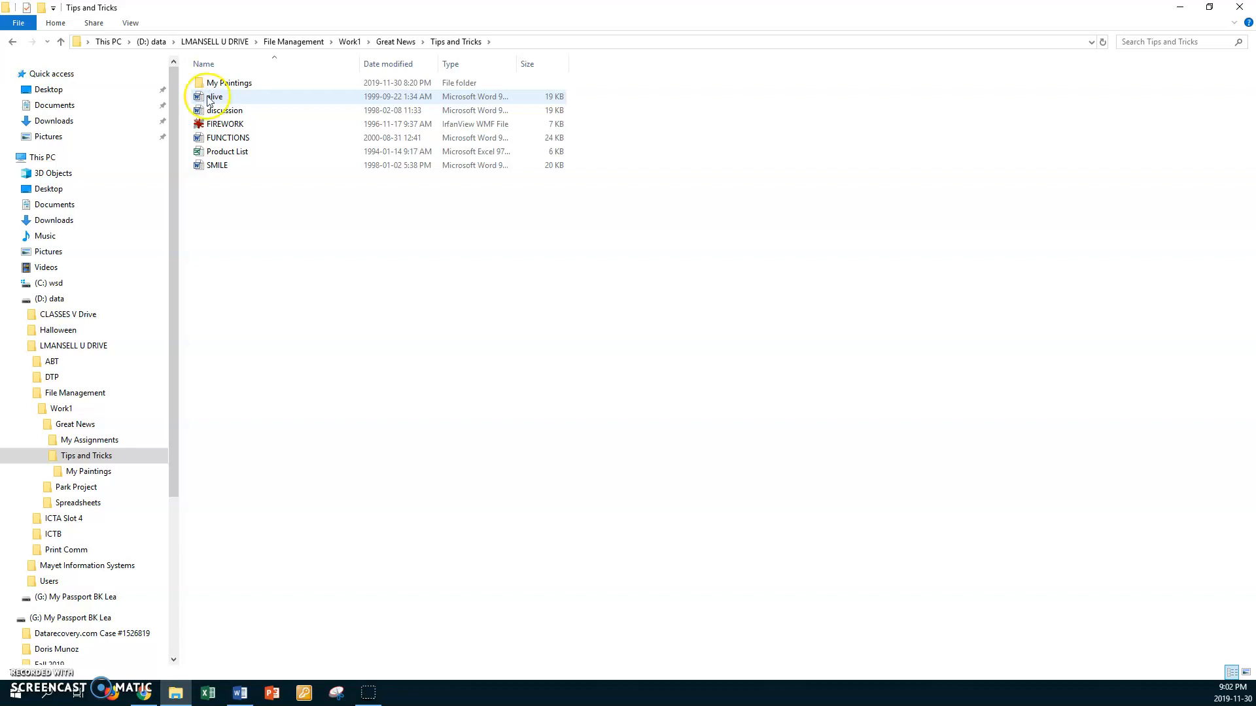
{"action": "left_click", "coordinate": [396, 41]}
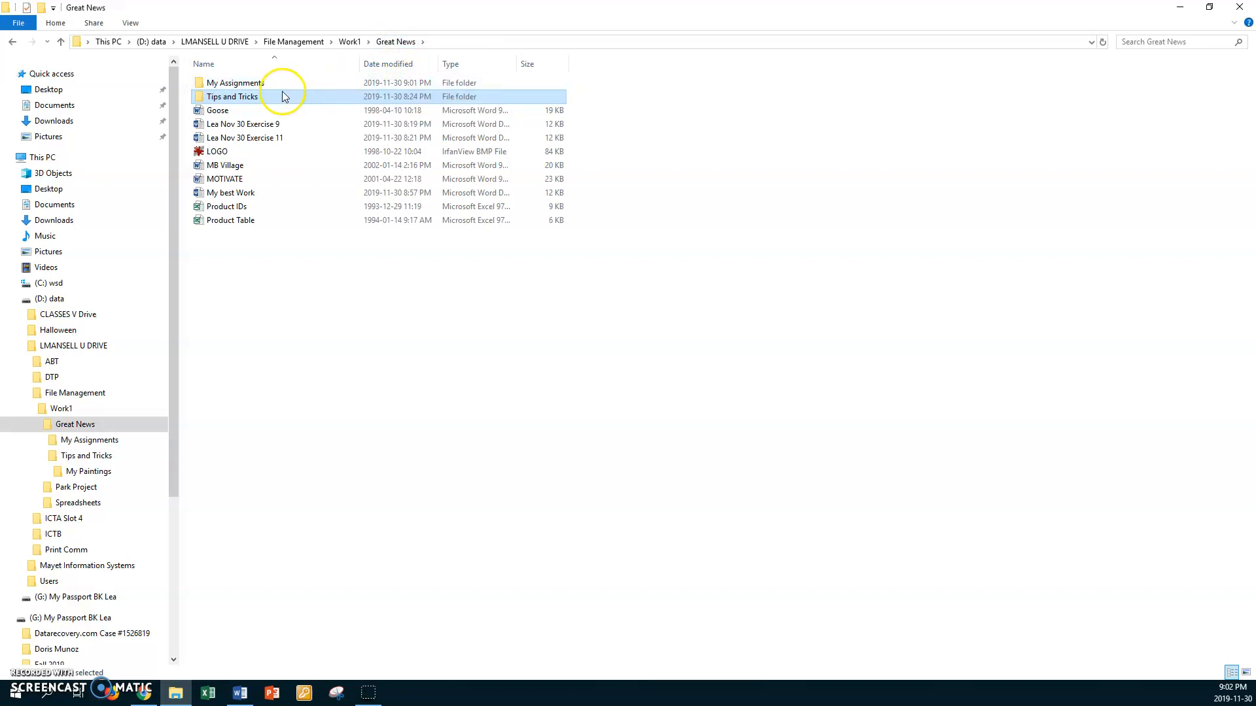
Rename the Tips and Tricks folder in Great News as "Funny Things".
{"action": "right_click", "coordinate": [239, 98]}
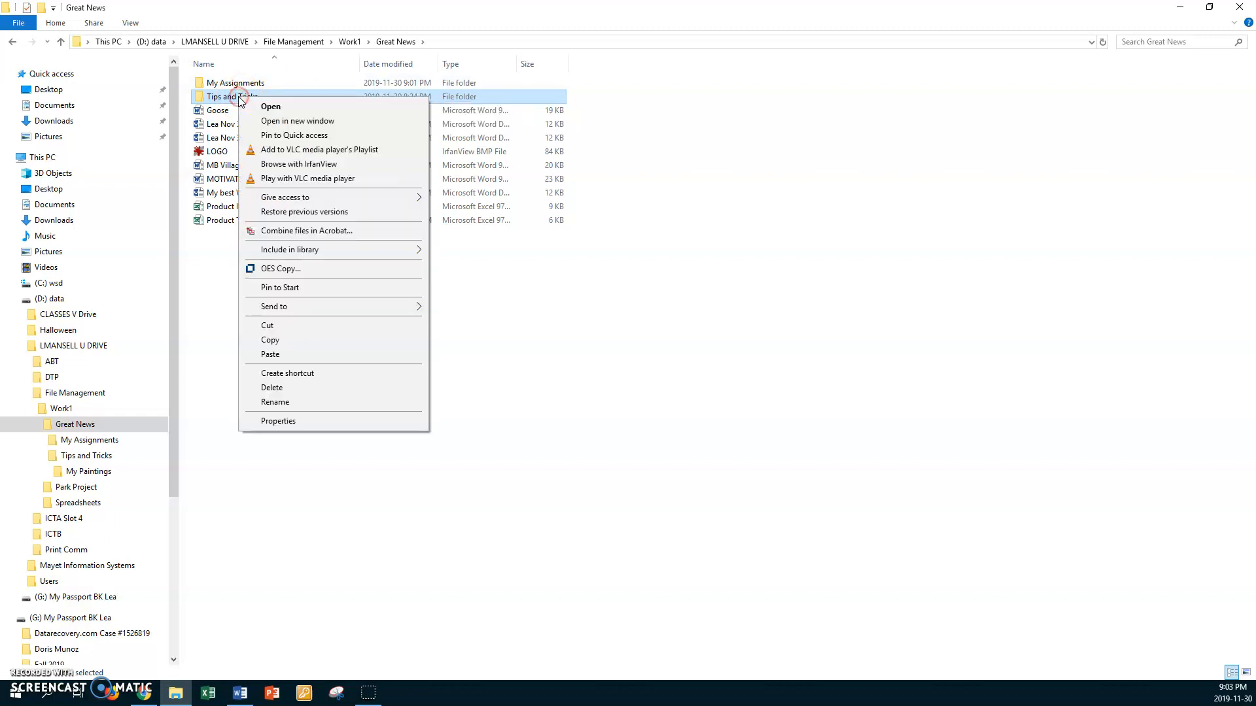
{"action": "left_click", "coordinate": [289, 401]}
{"action": "type", "text": "Funny Things"}
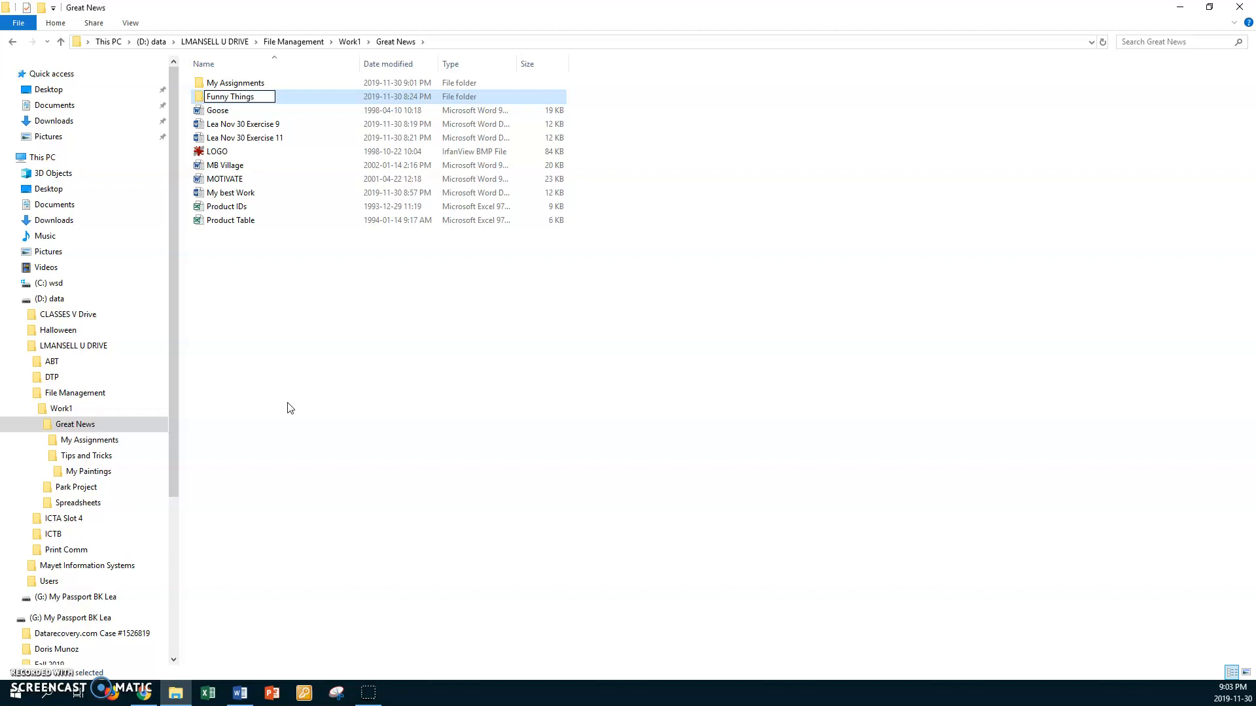
{"action": "key", "text": "Return"}
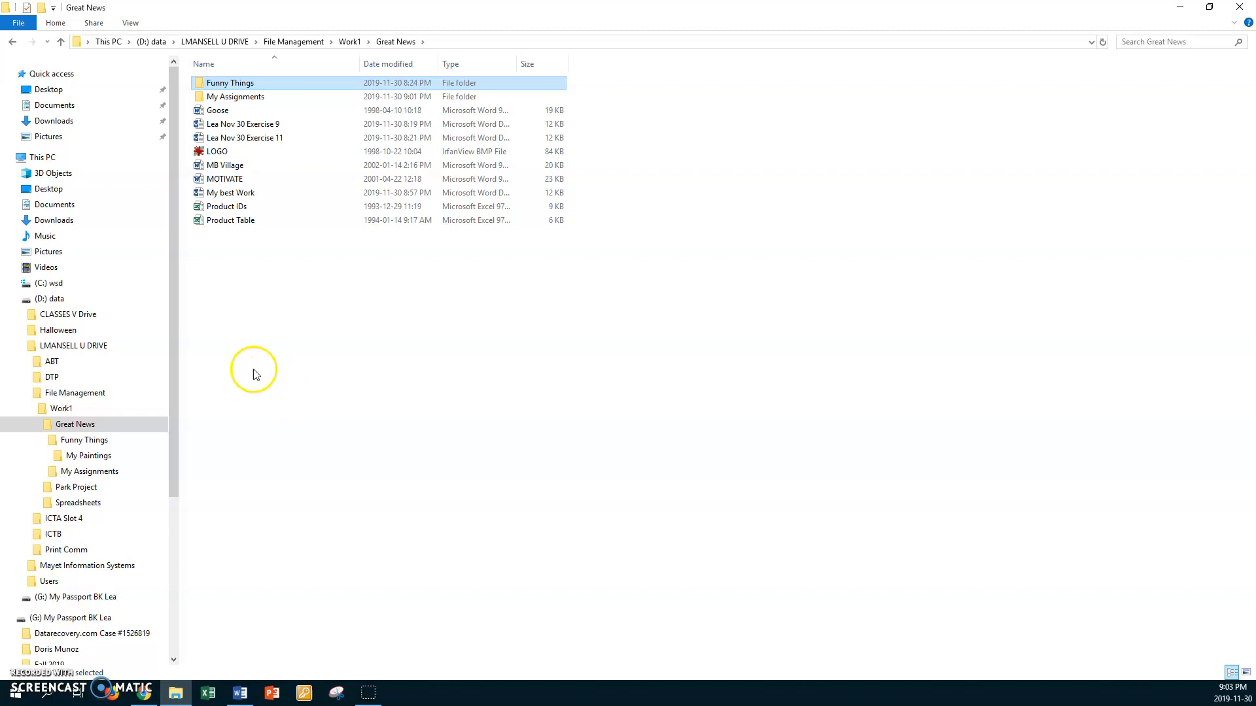
Close File Explorer, reveal the desktop and delete the two Nov 30 exercise shortcuts from it.
{"action": "left_click", "coordinate": [1239, 8]}
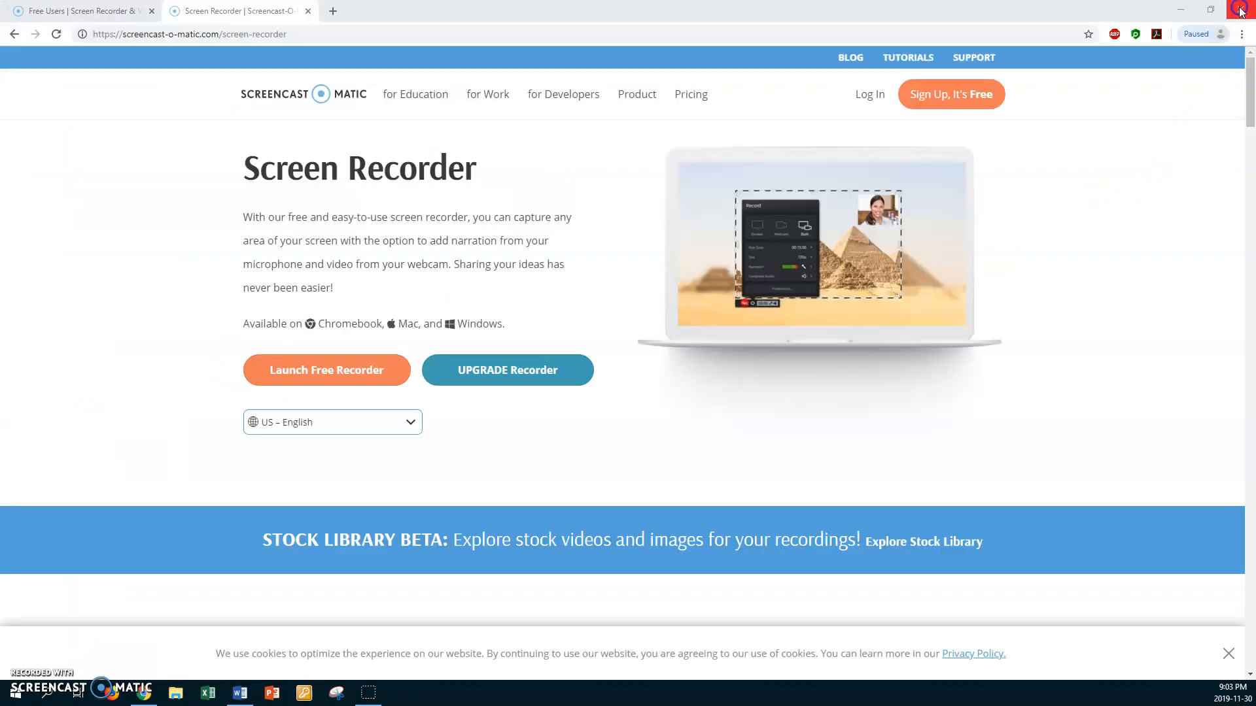
{"action": "left_click", "coordinate": [1179, 9]}
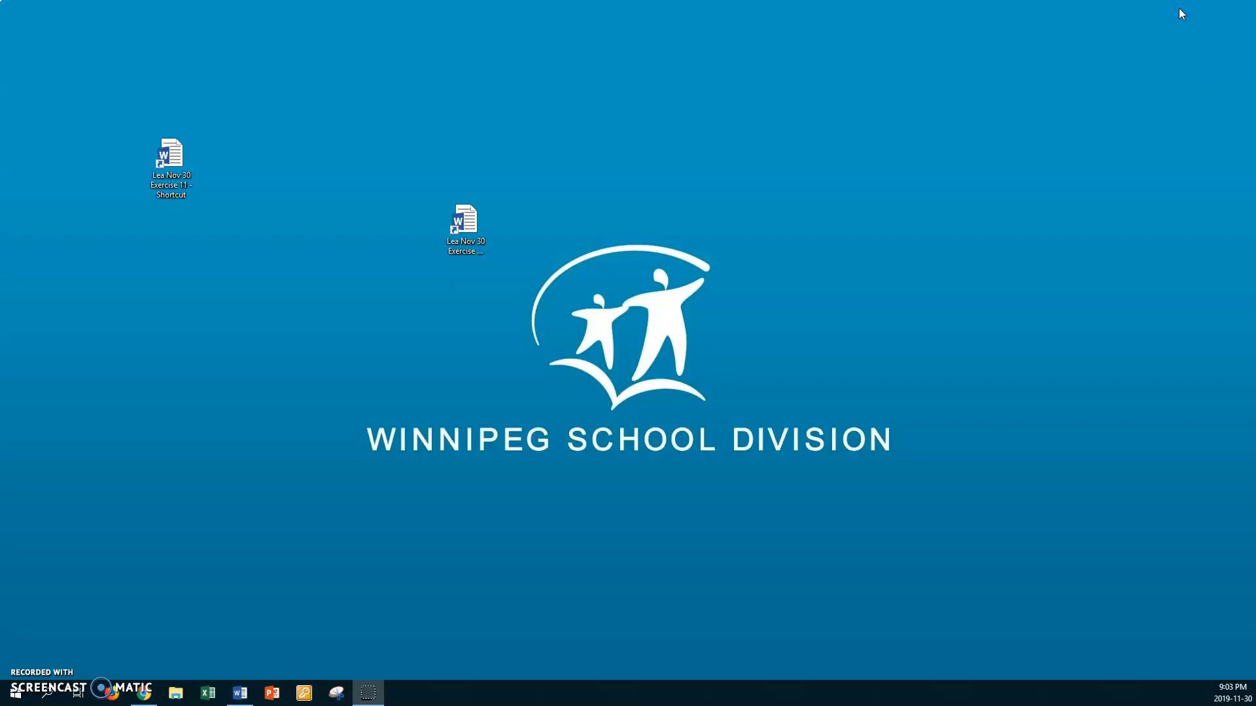
{"action": "left_click", "coordinate": [177, 162]}
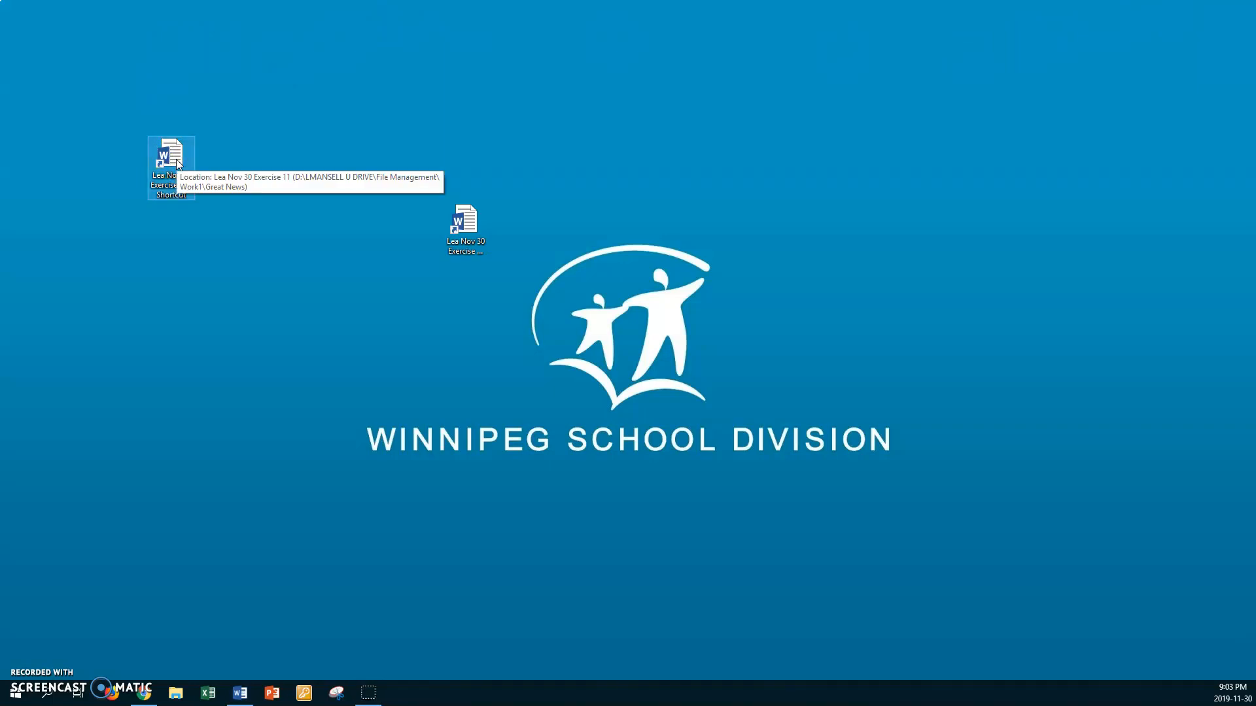
{"action": "double_click", "coordinate": [177, 162]}
{"action": "double_click", "coordinate": [175, 163]}
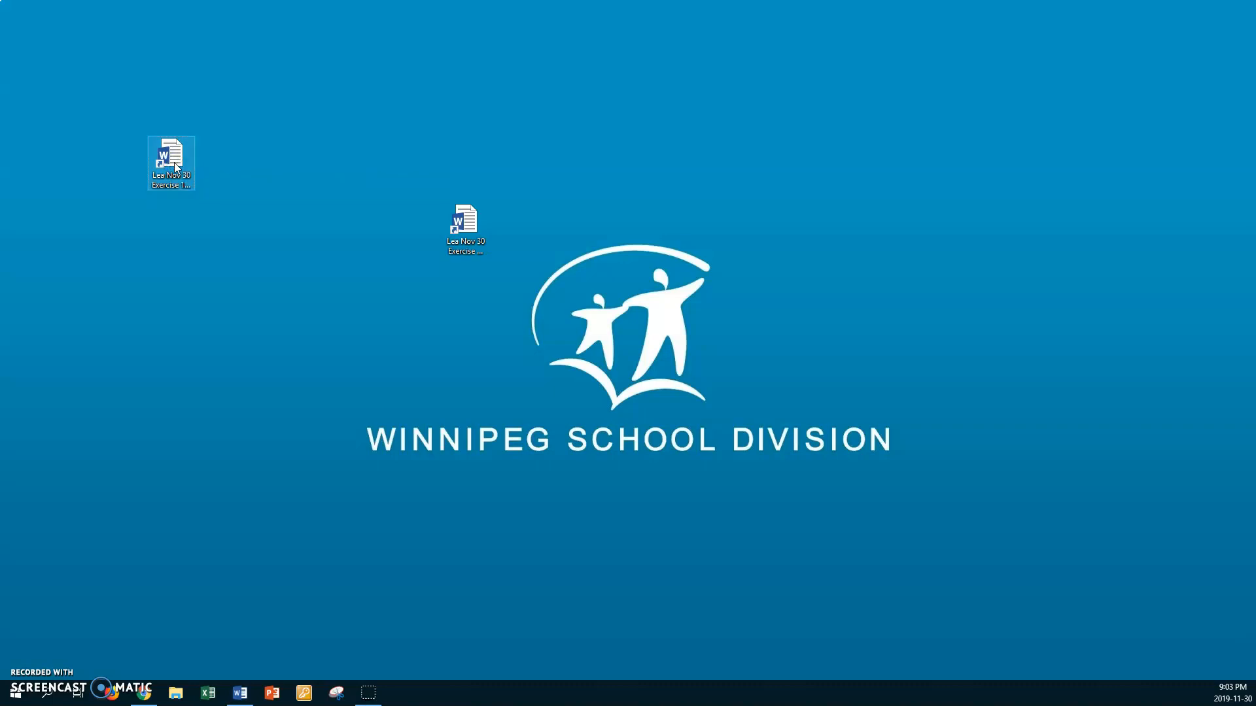
{"action": "right_click", "coordinate": [175, 164]}
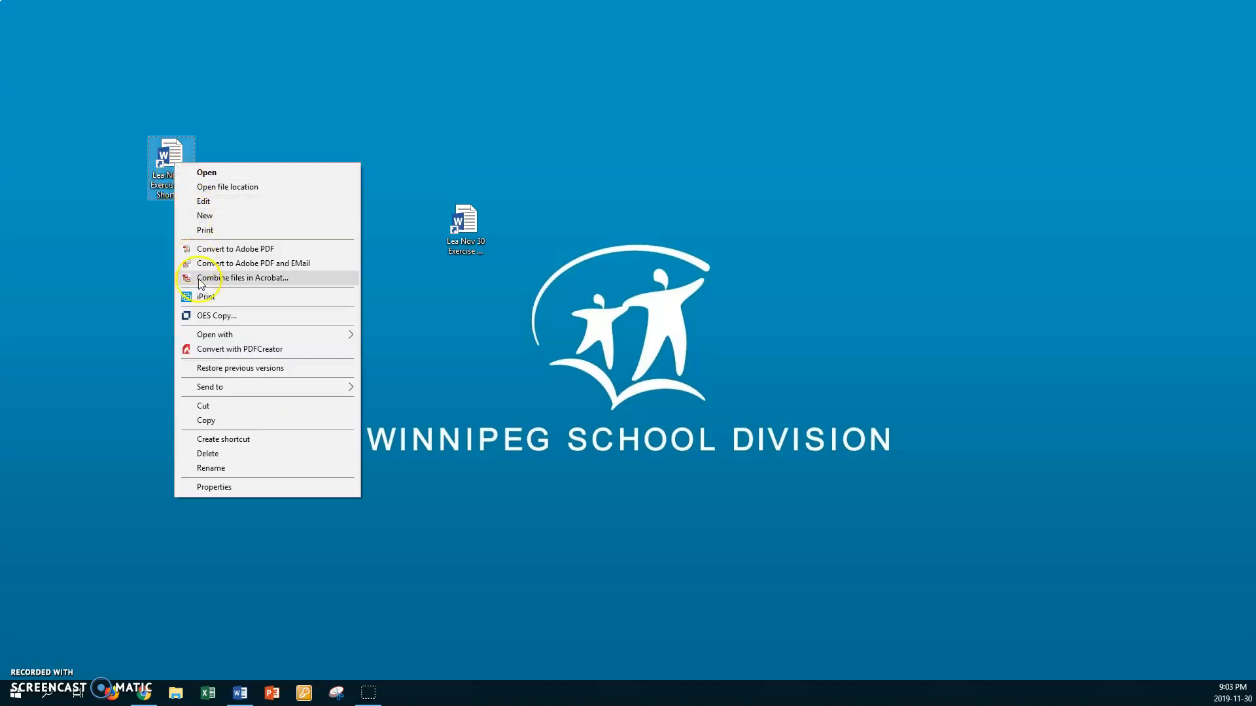
{"action": "left_click", "coordinate": [212, 453]}
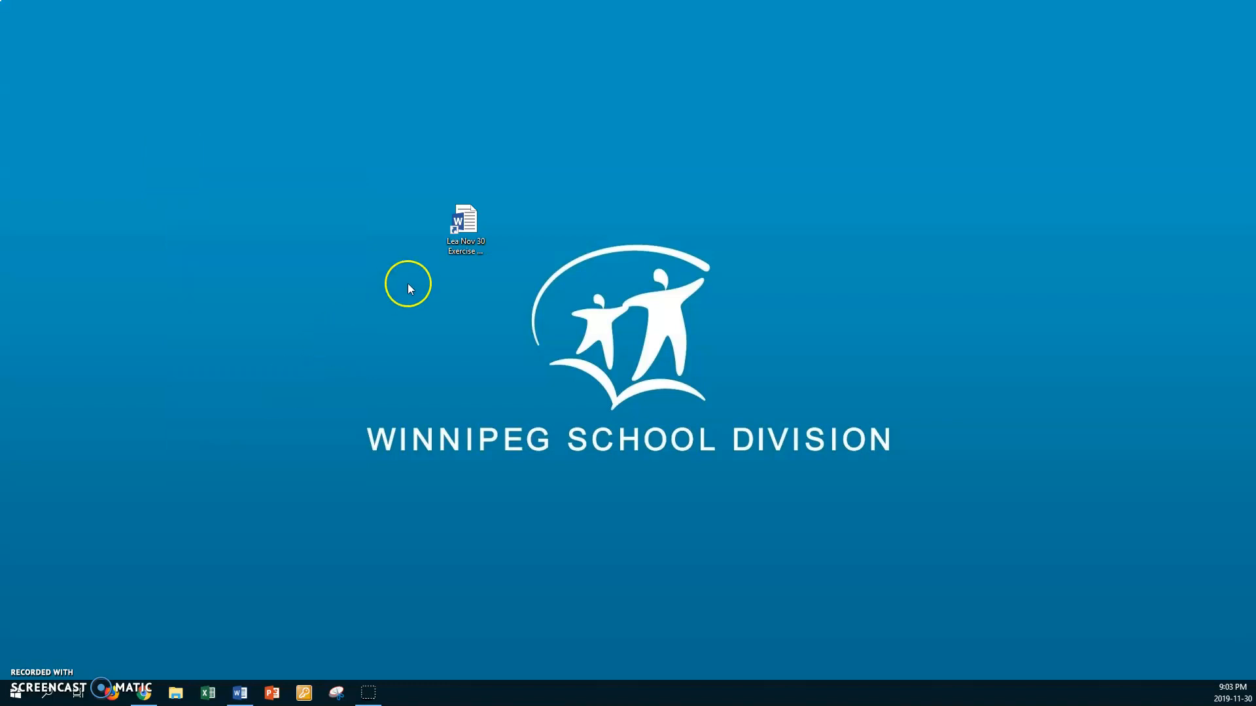
{"action": "right_click", "coordinate": [468, 223]}
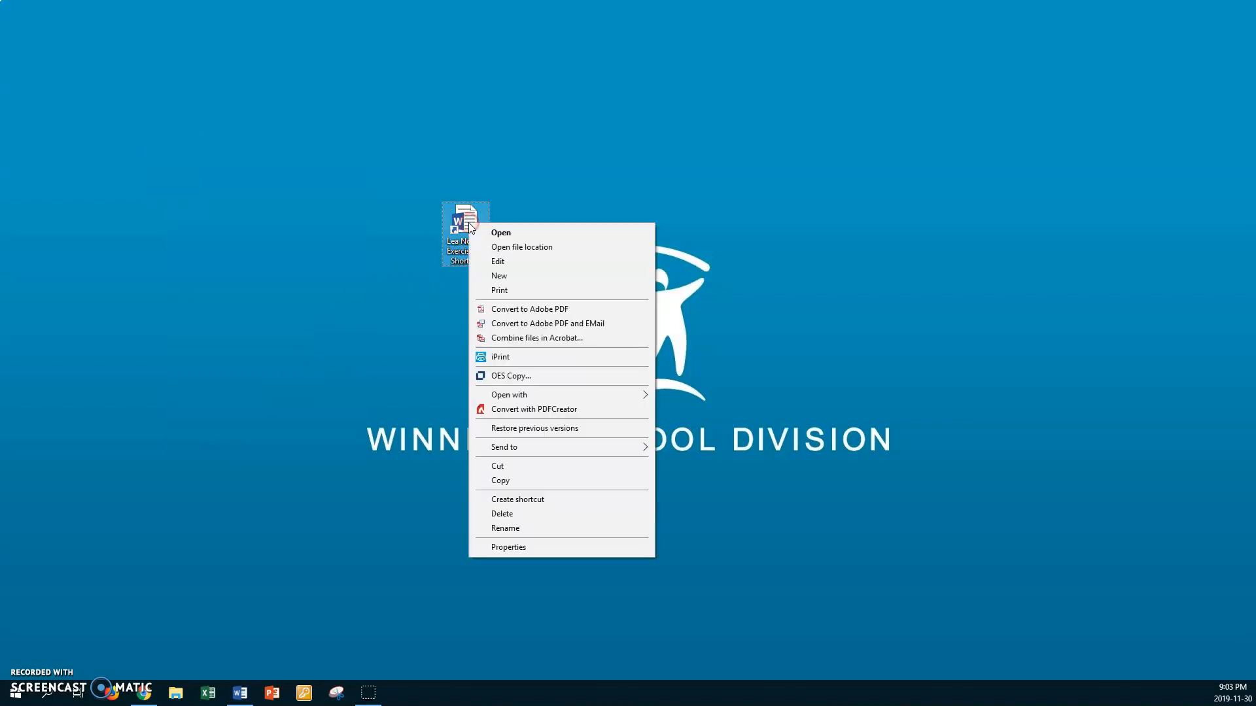
{"action": "left_click", "coordinate": [509, 513]}
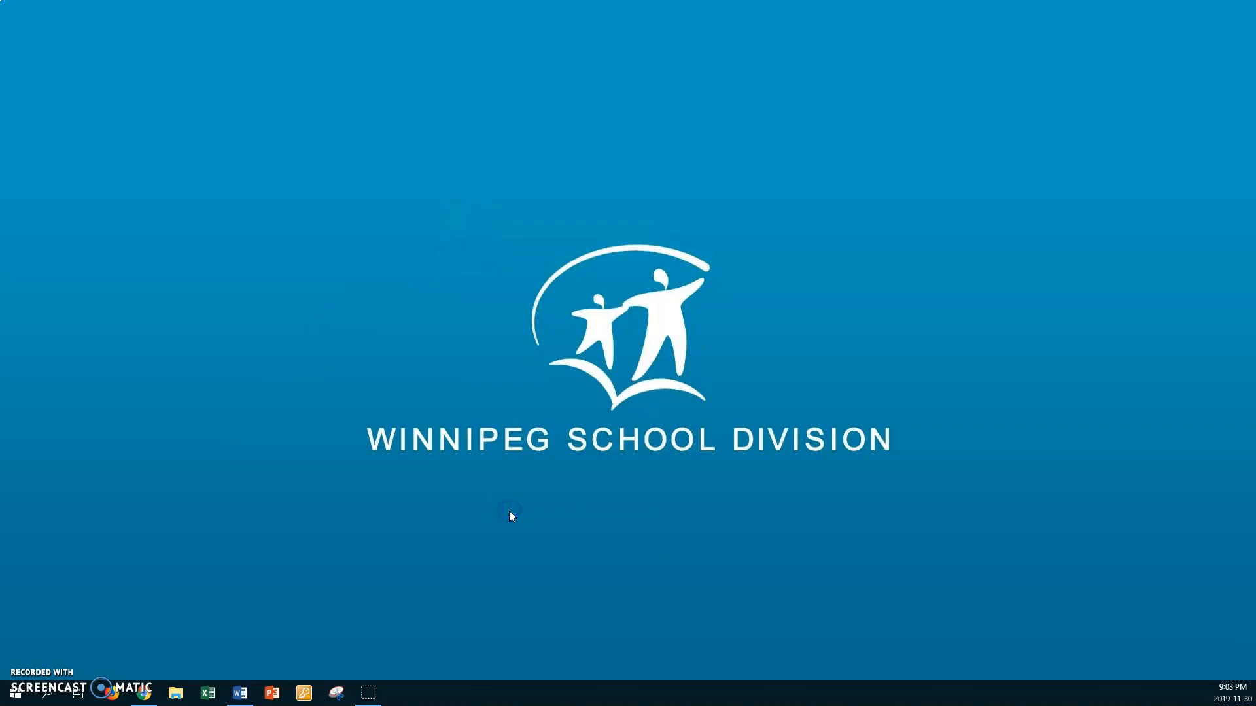